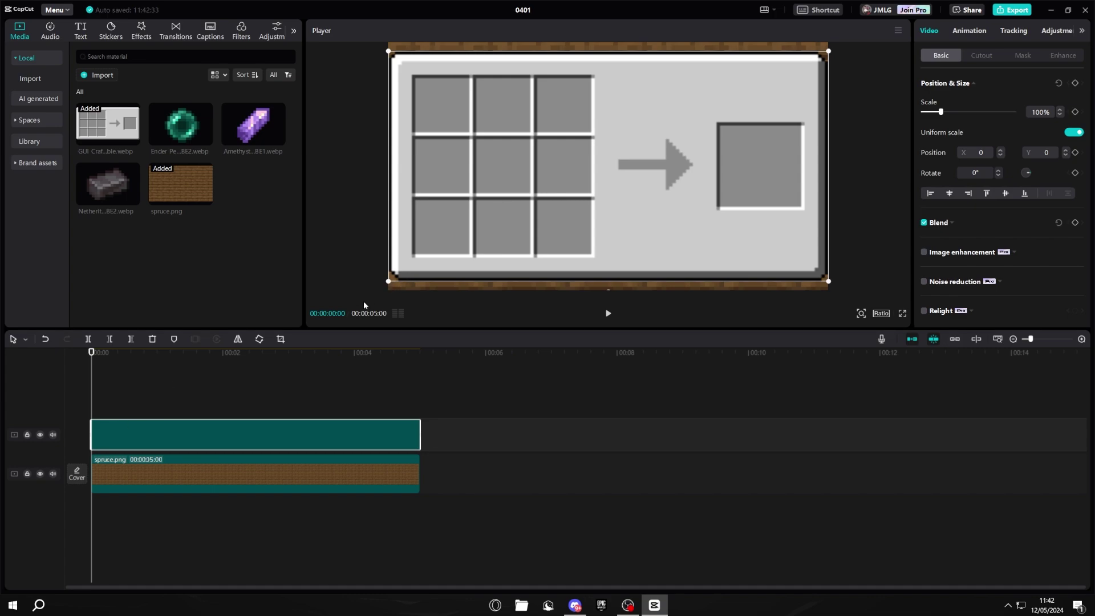
- Scale the crafting table image to 60% and move it straight down below the frame at its first keyframe
drag(387, 281, 477, 234)
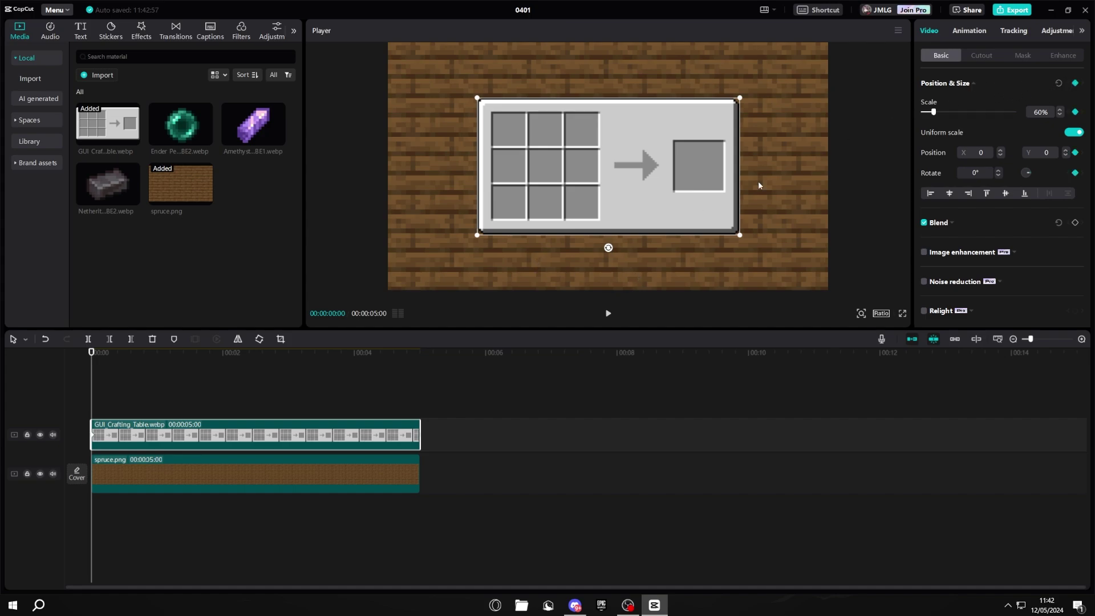
drag(104, 352, 73, 366)
drag(740, 161, 657, 340)
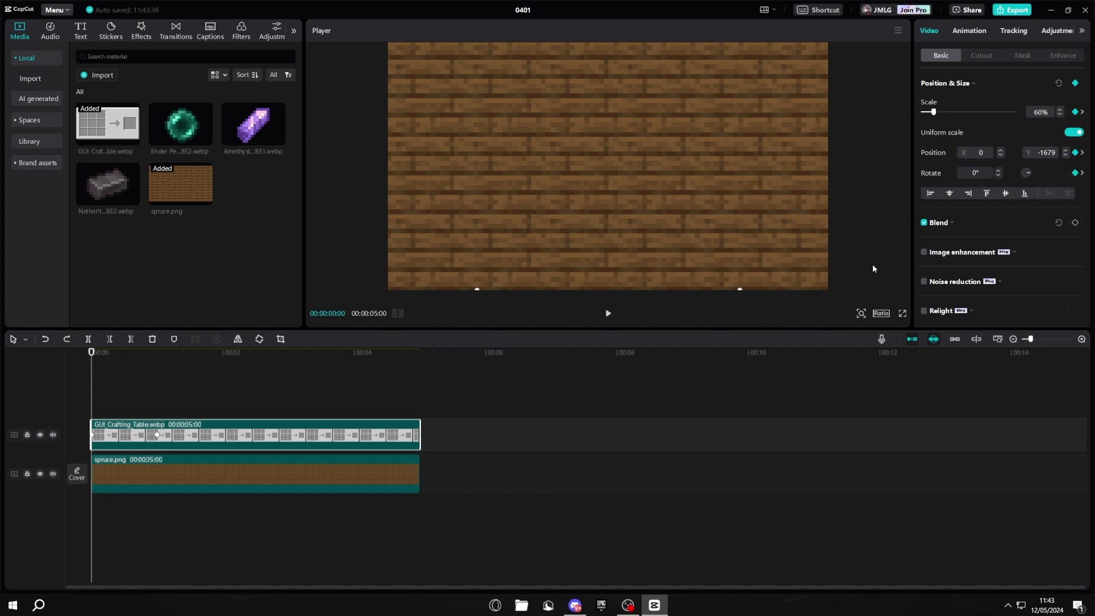
- Rotate the crafting table to -10° at its first keyframe and move it lower until it is fully out of frame
click(963, 176)
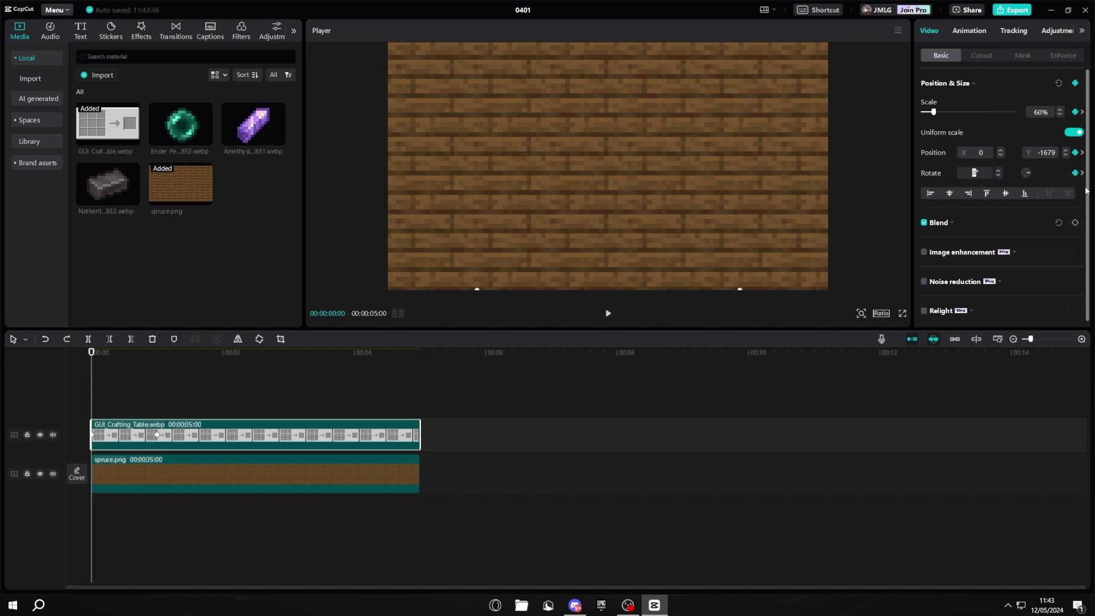
text(-10)
key(Return)
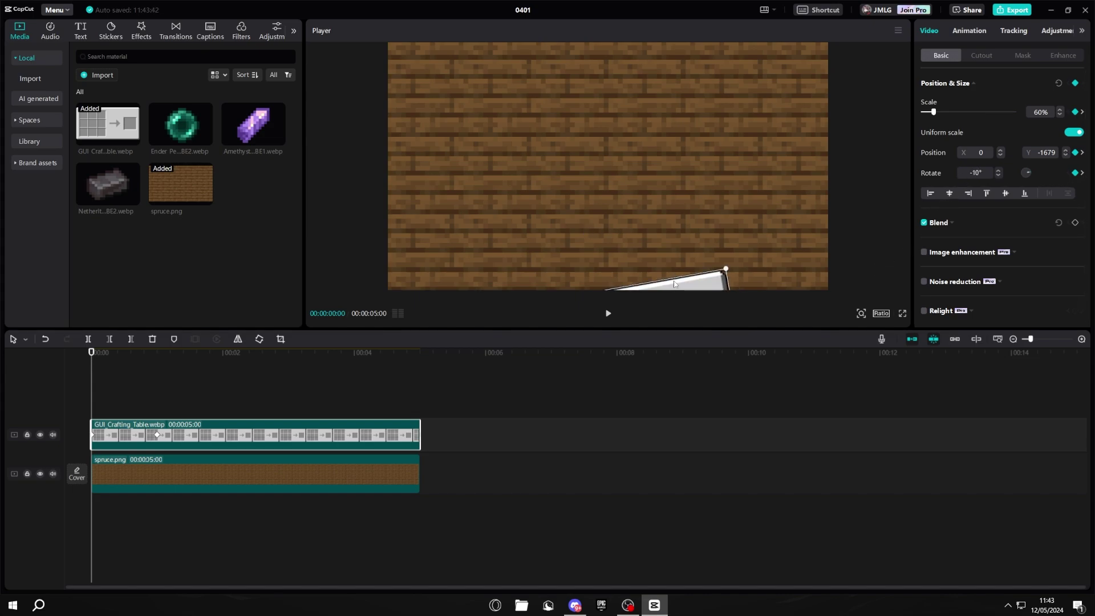
drag(674, 284, 689, 317)
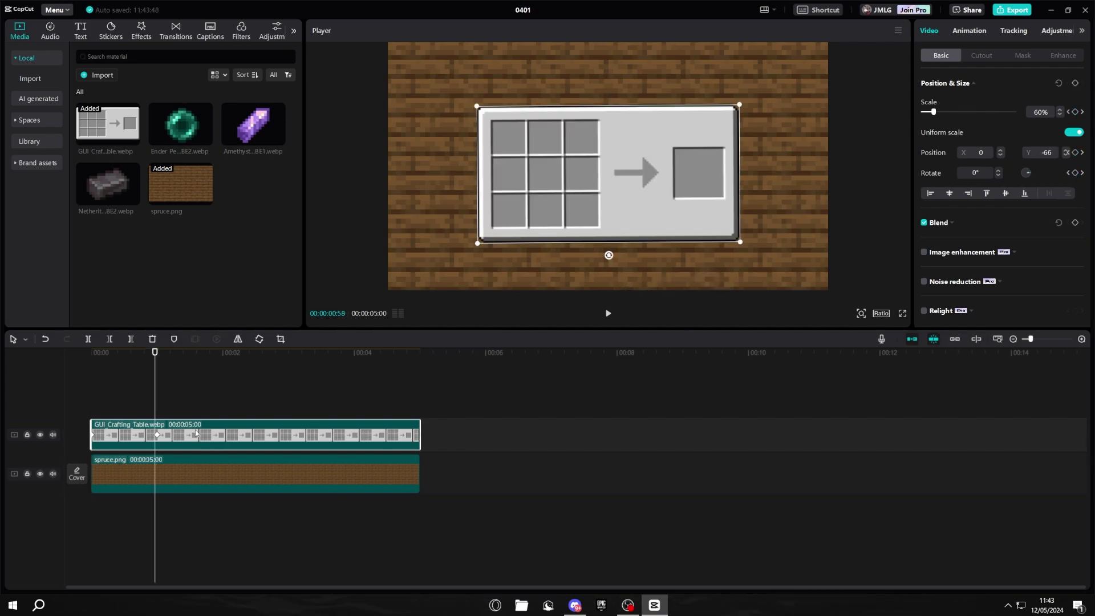
- Show the crafting table clip's keyframe animation, apply Auto curve to its y graph and lengthen the easing into the second keyframe
right_click(194, 436)
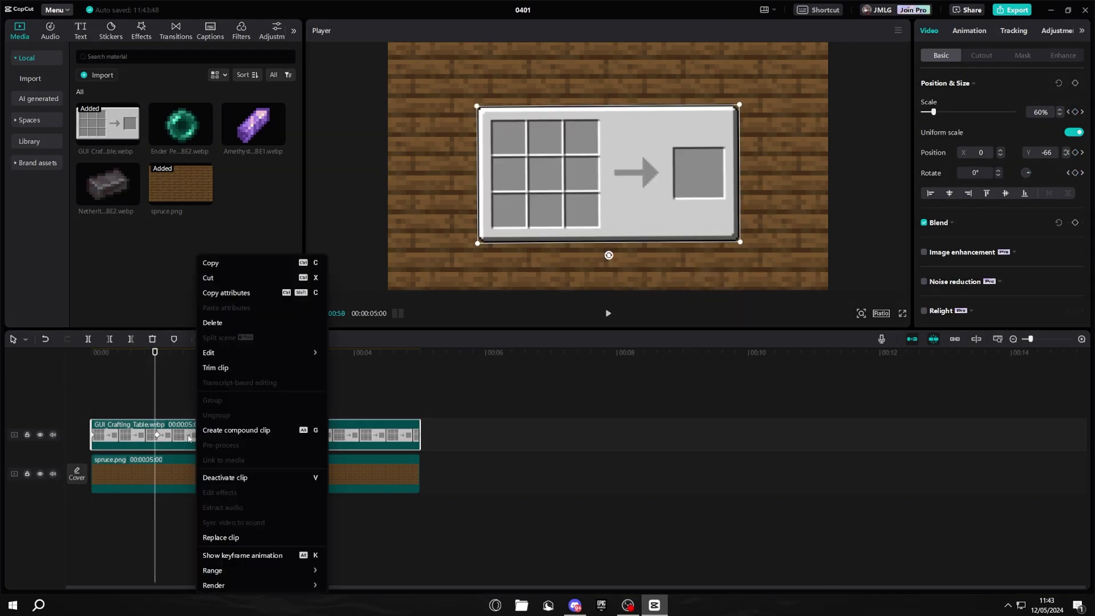
click(242, 555)
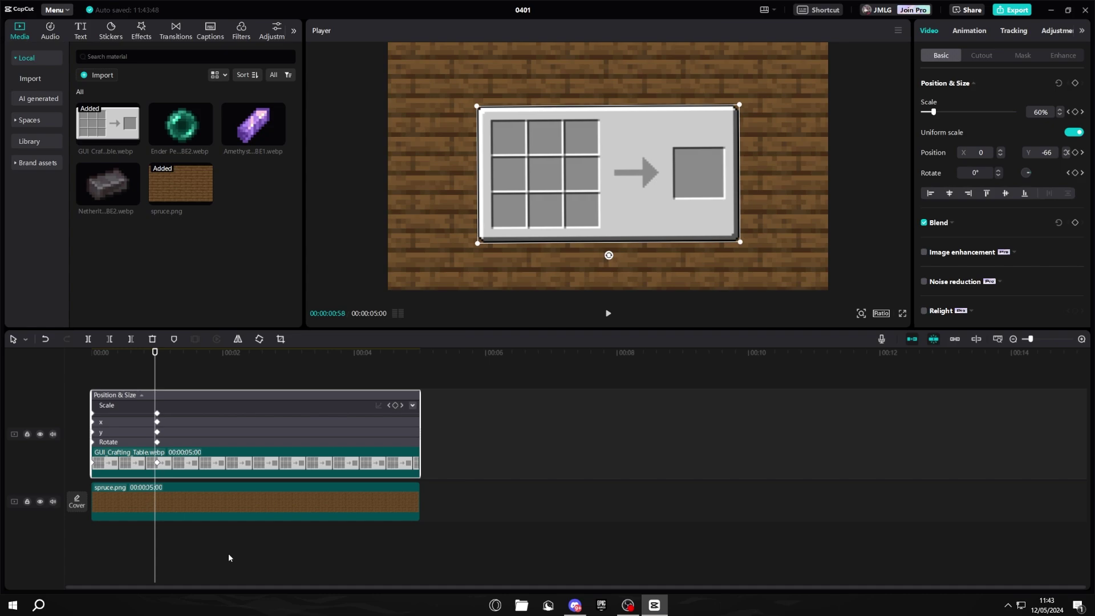
click(409, 433)
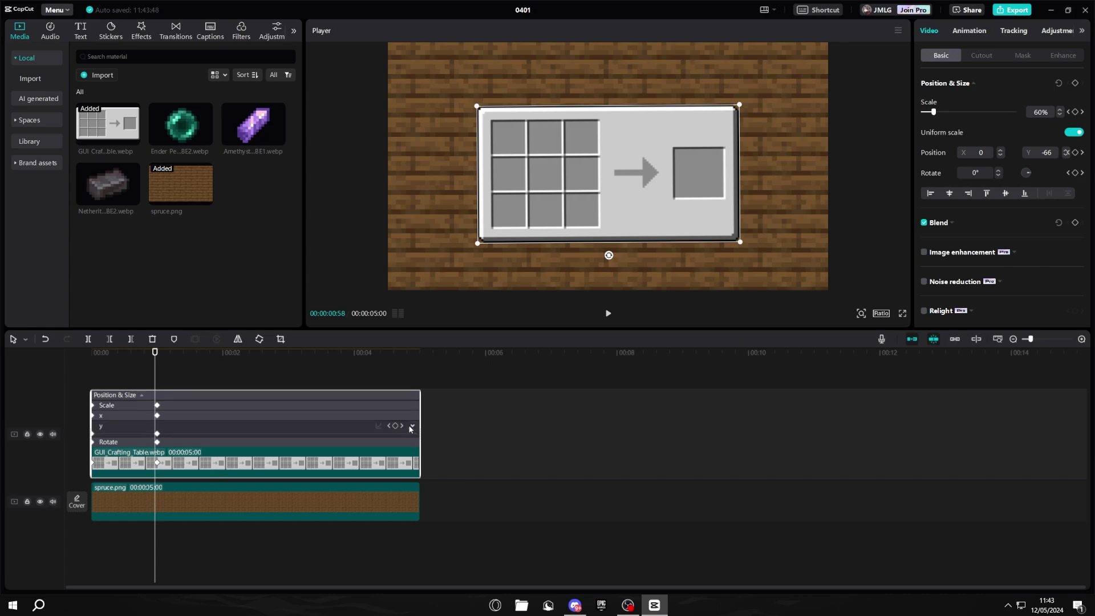
click(411, 427)
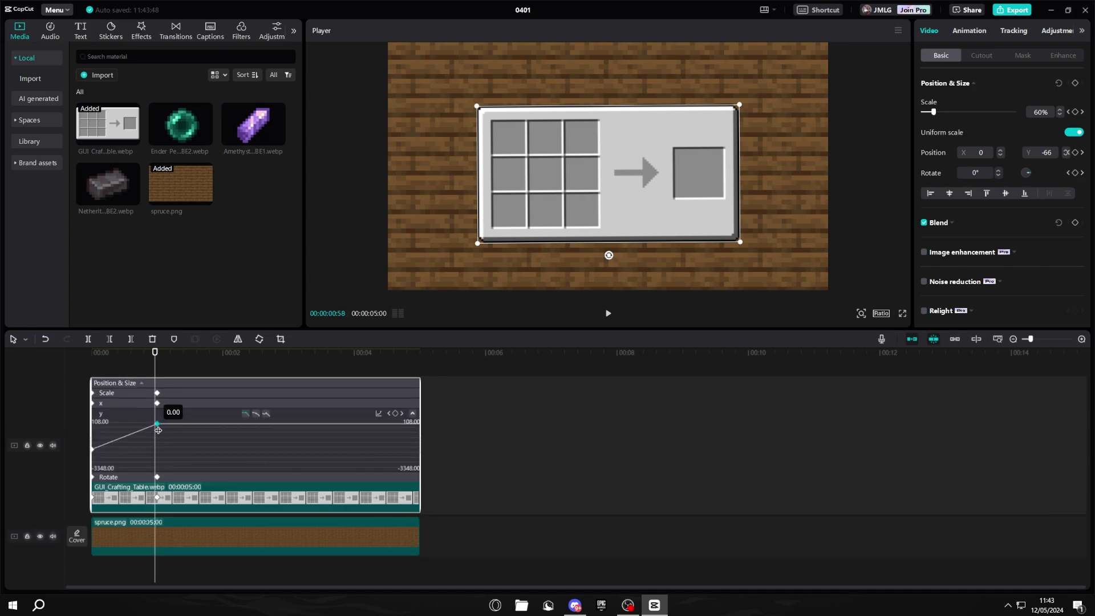
click(255, 413)
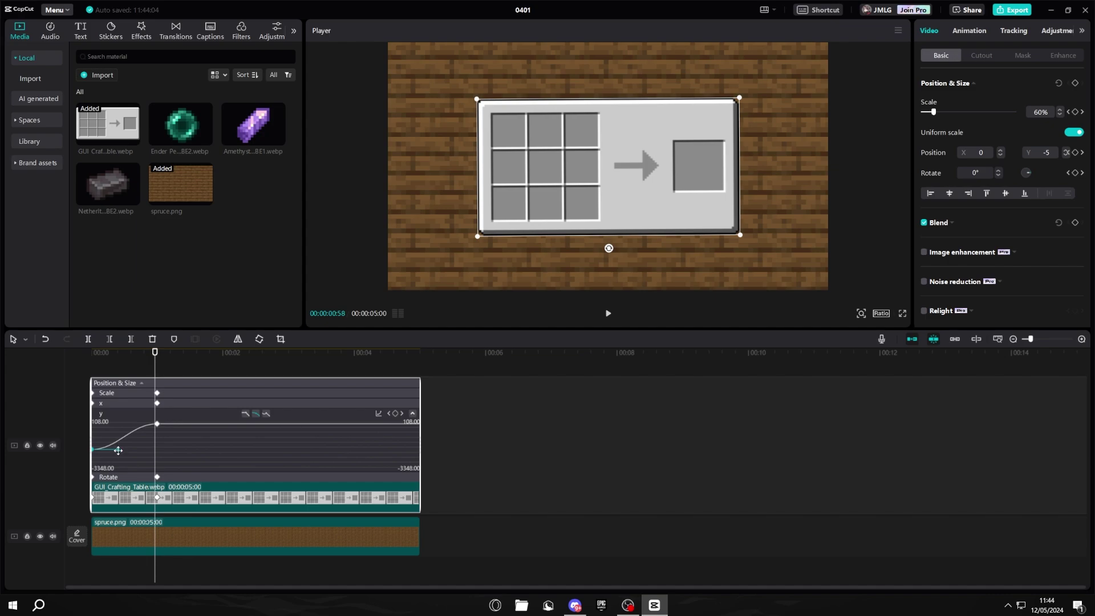
drag(118, 450, 98, 423)
click(157, 424)
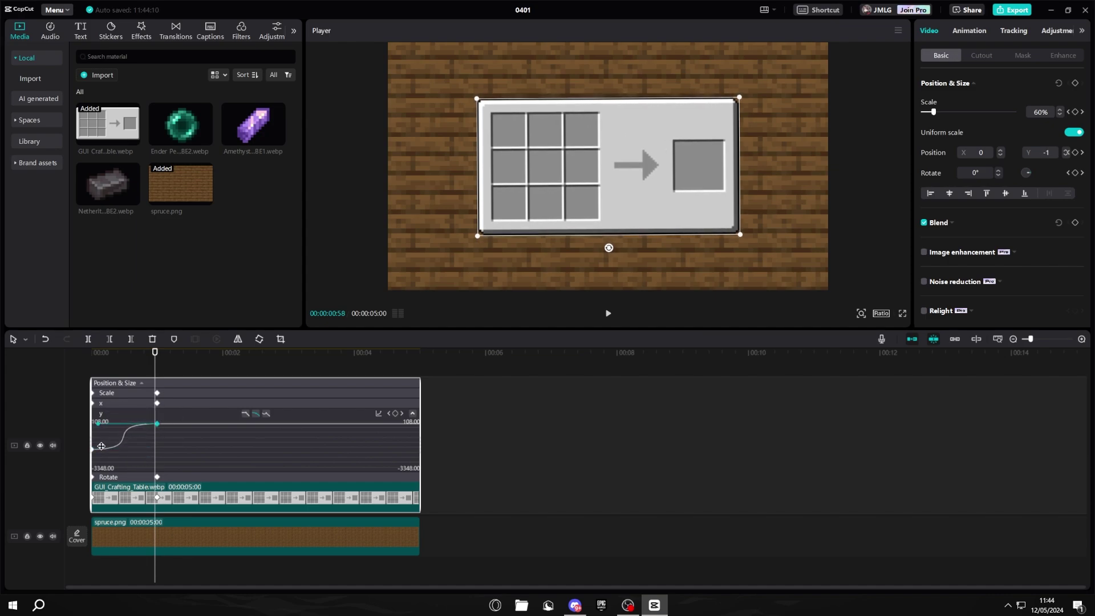
- Apply Auto curve to the crafting table's Rotate graph and play the entrance from the start
click(412, 413)
click(412, 437)
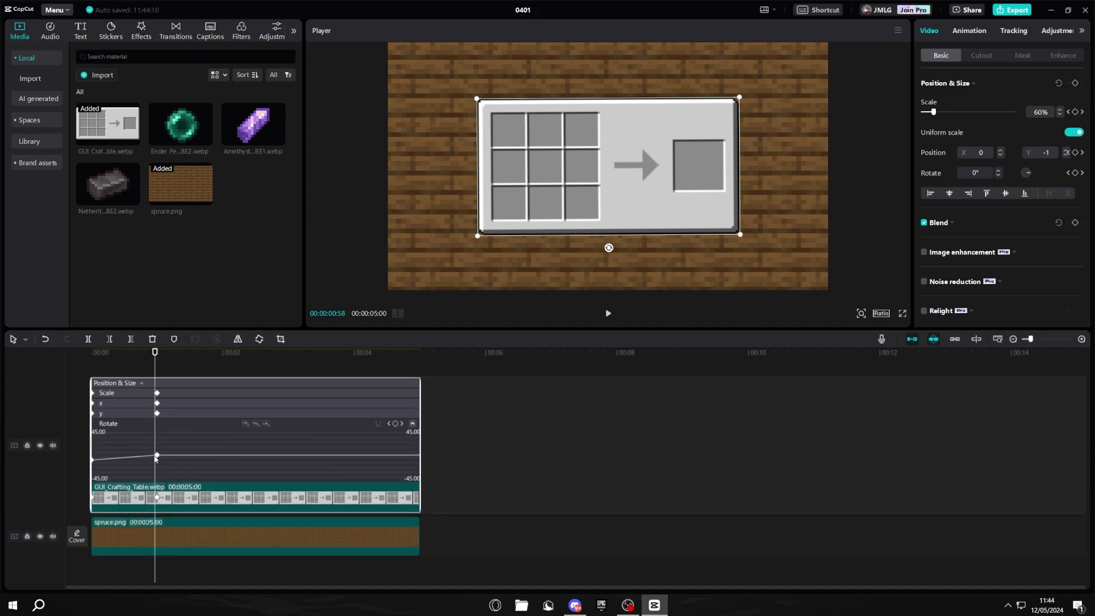
click(255, 423)
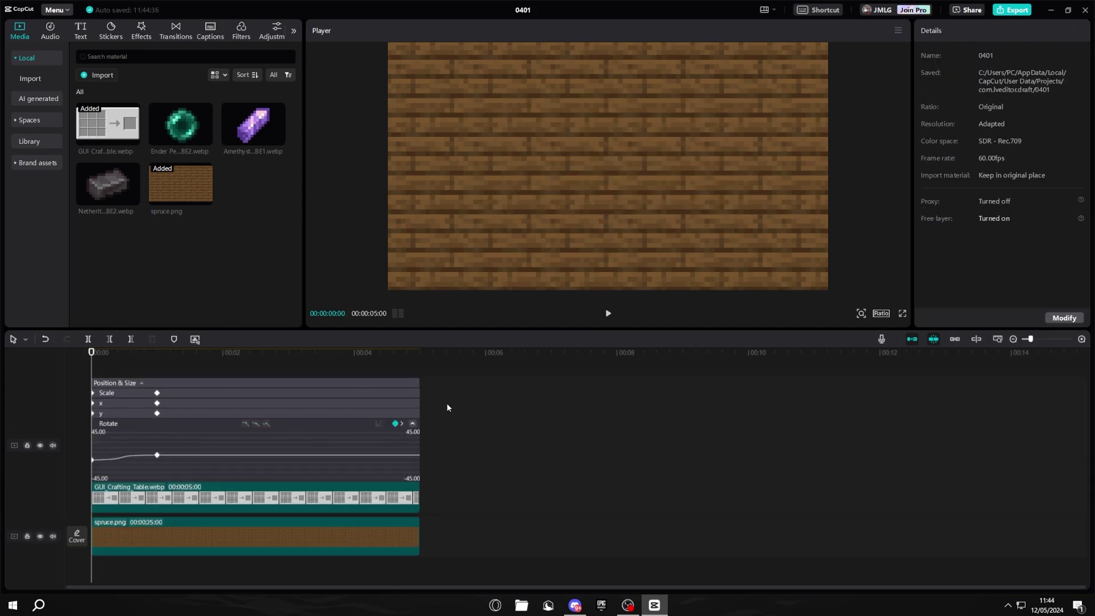
key(space)
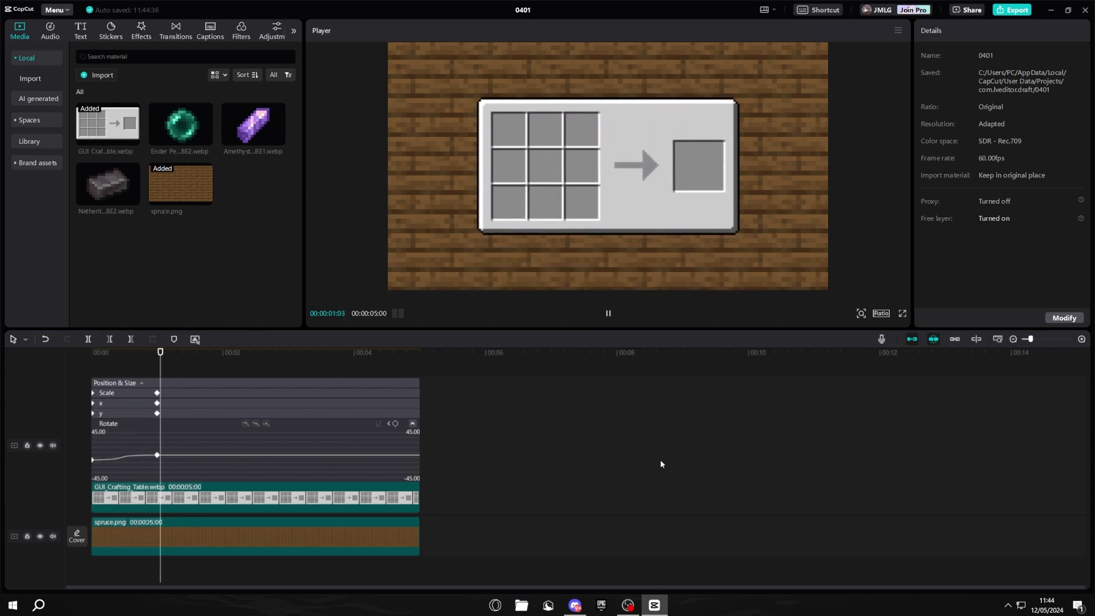
- Lengthen the curve handle of the first keyframe in the y graph and replay the entrance animation
click(412, 423)
click(412, 427)
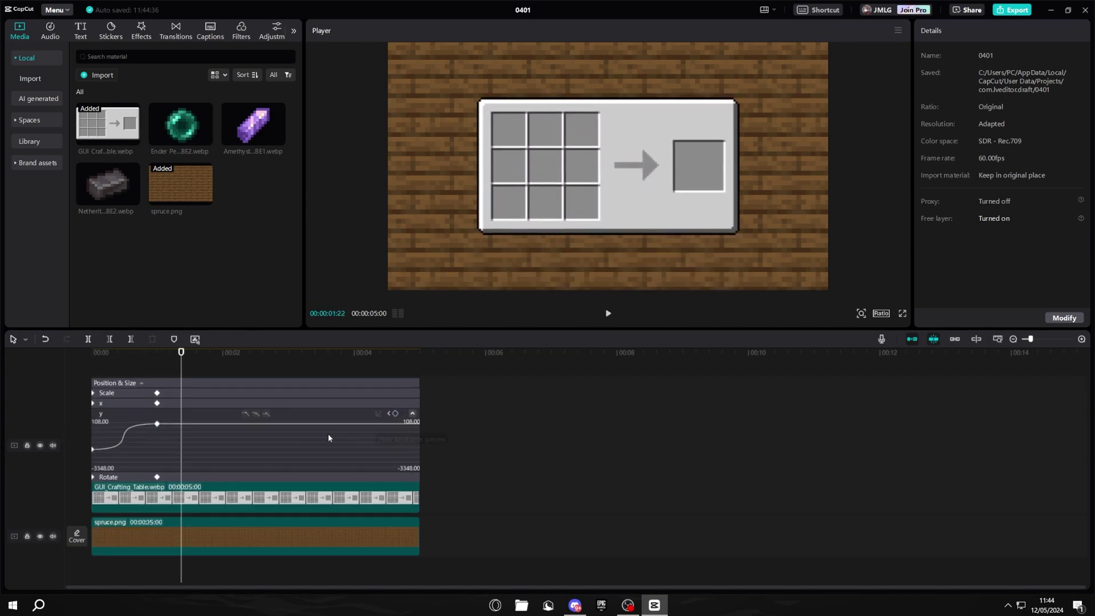
click(158, 424)
click(93, 449)
drag(149, 449, 139, 449)
click(93, 353)
key(space)
key(space)
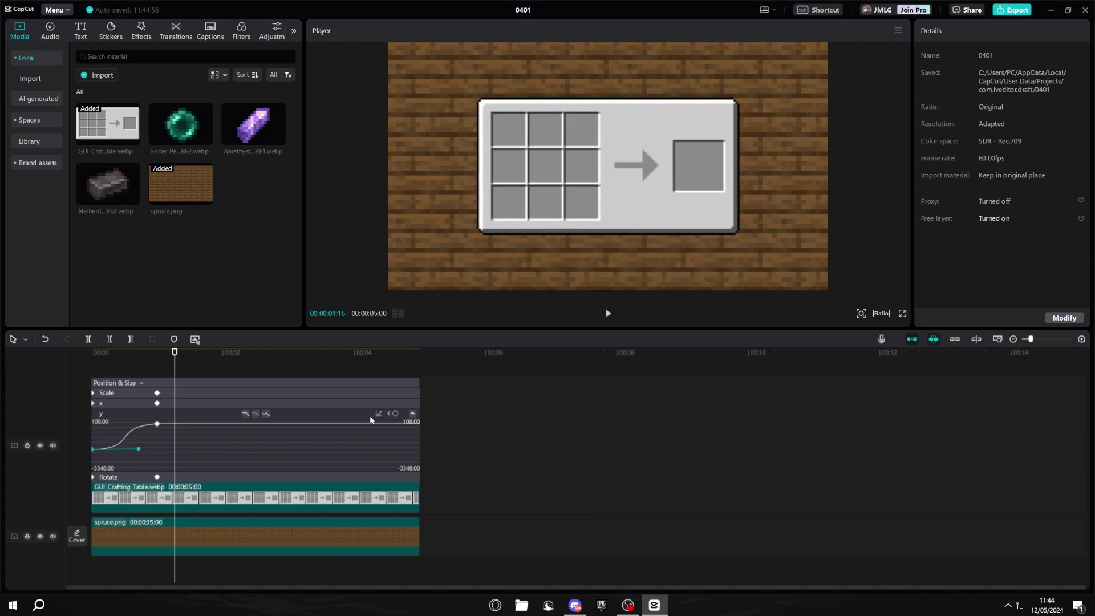
- Hide the crafting table clip's keyframe animation
right_click(354, 436)
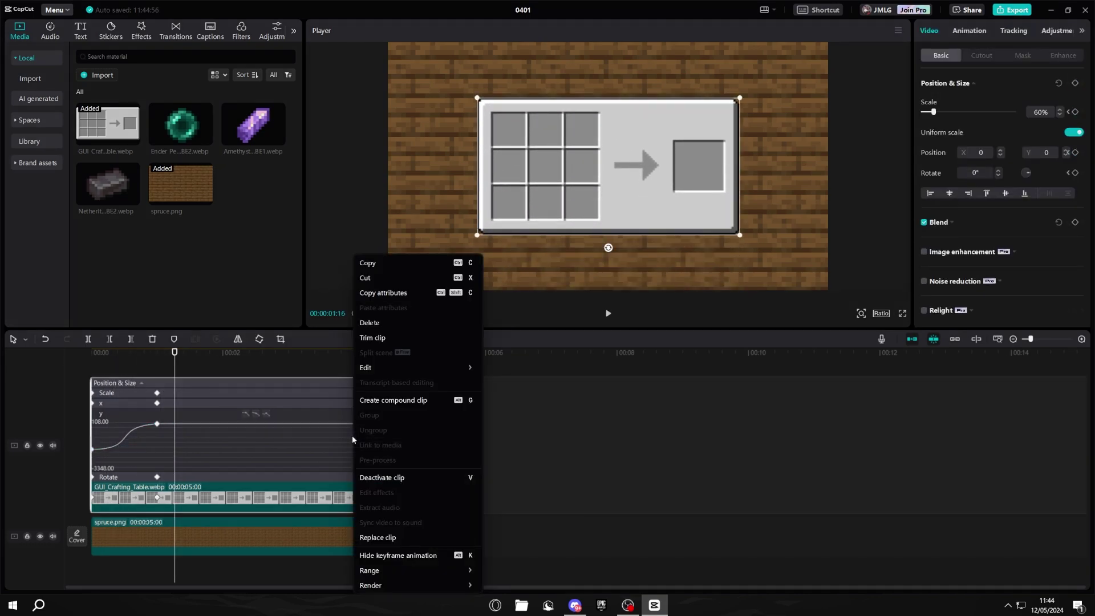
click(376, 556)
click(219, 390)
click(97, 352)
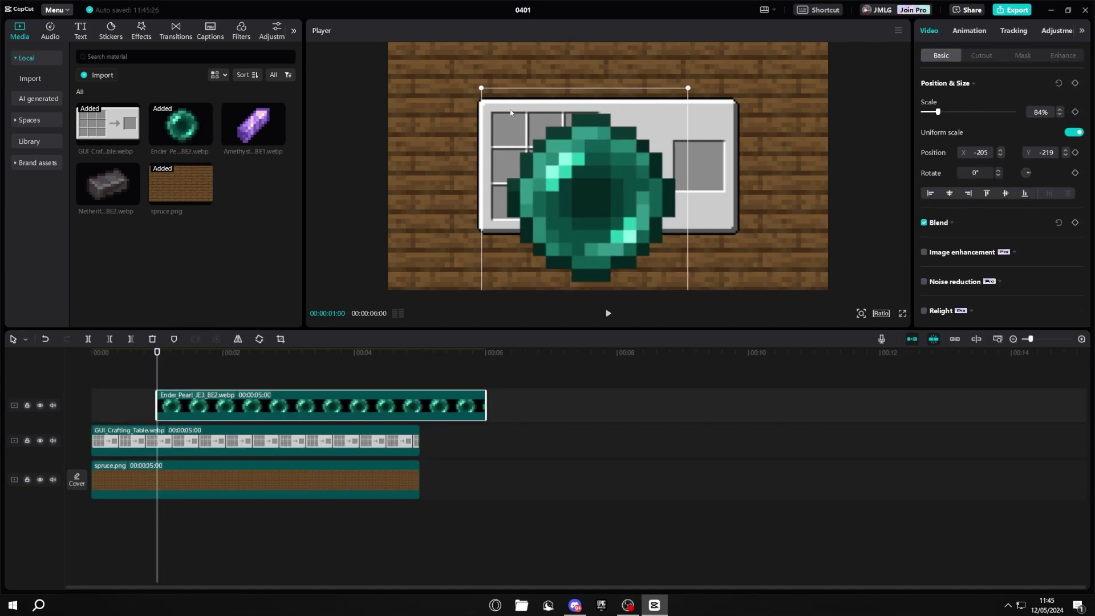
- Shrink the ender pearl to 13% in the grid's upper-left slot and trim its clip to end with the crafting table clip
drag(523, 135, 488, 93)
drag(650, 249, 509, 130)
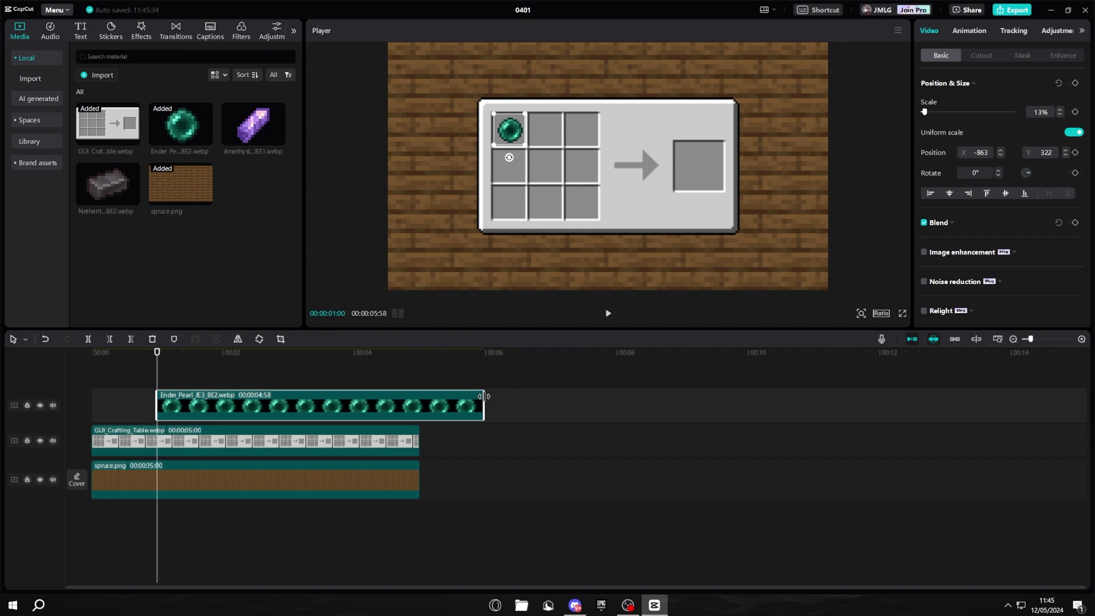
drag(486, 405, 416, 402)
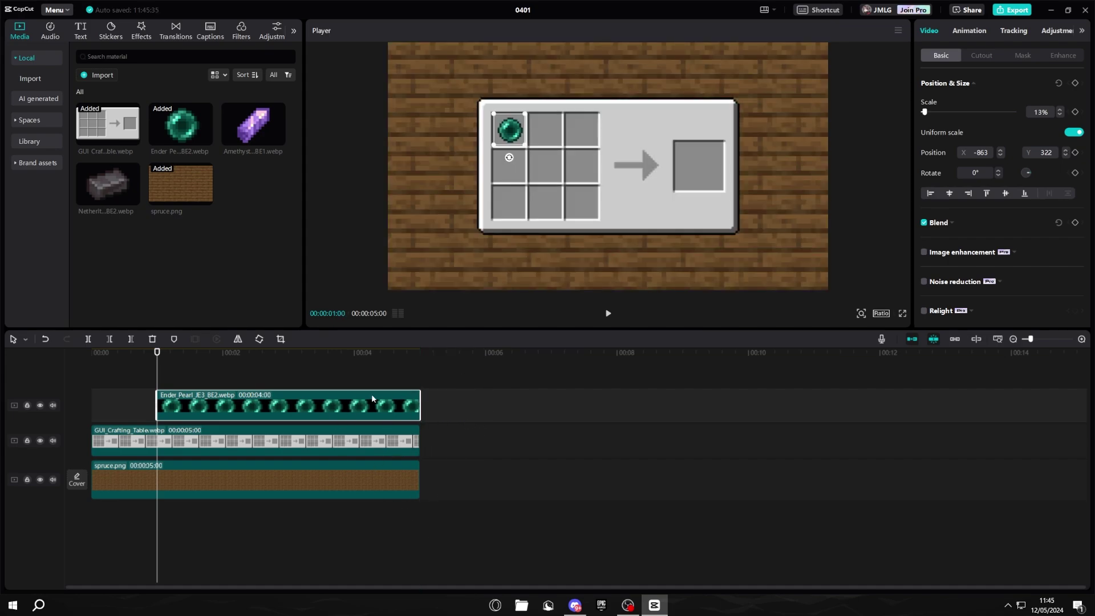
- Give the ender pearl clip the Zoom In entrance animation with a duration of 0.1s
click(953, 32)
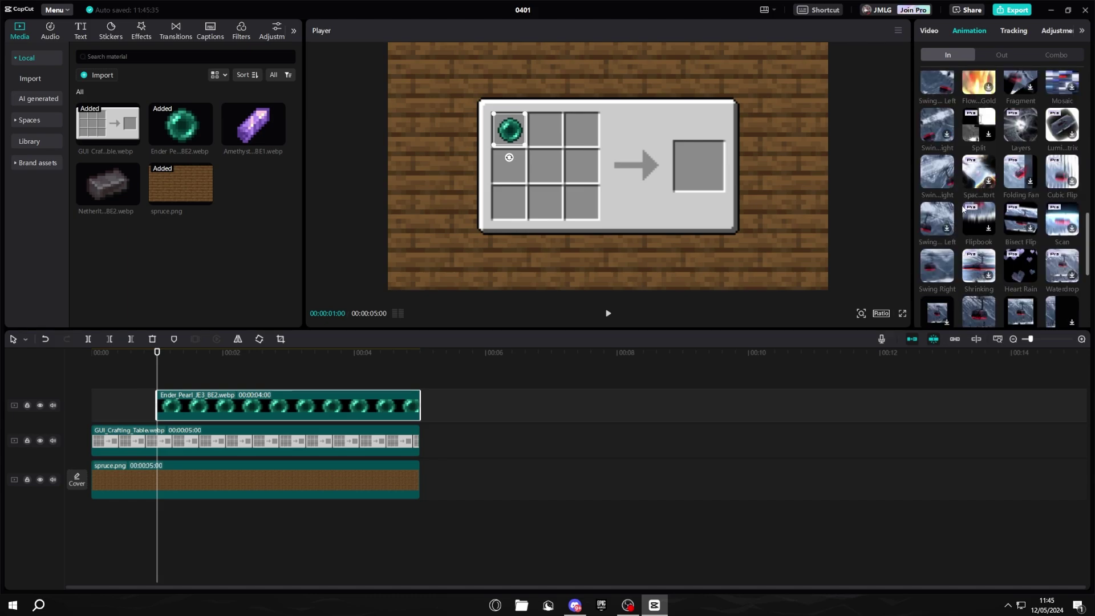
scroll(963, 211, down, 2)
click(937, 119)
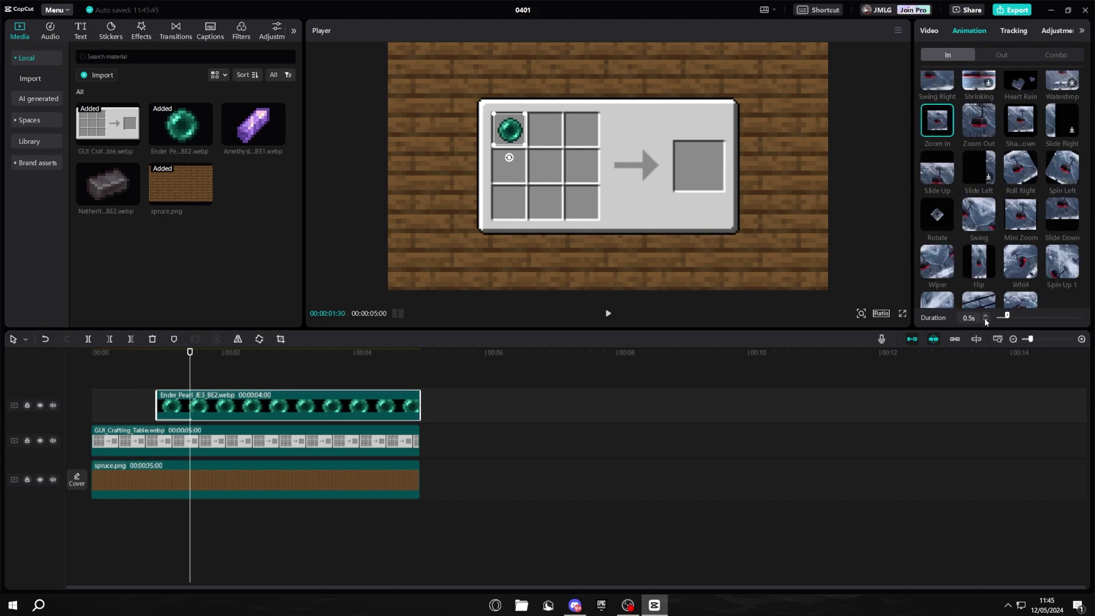
click(985, 320)
click(984, 320)
click(985, 320)
click(985, 319)
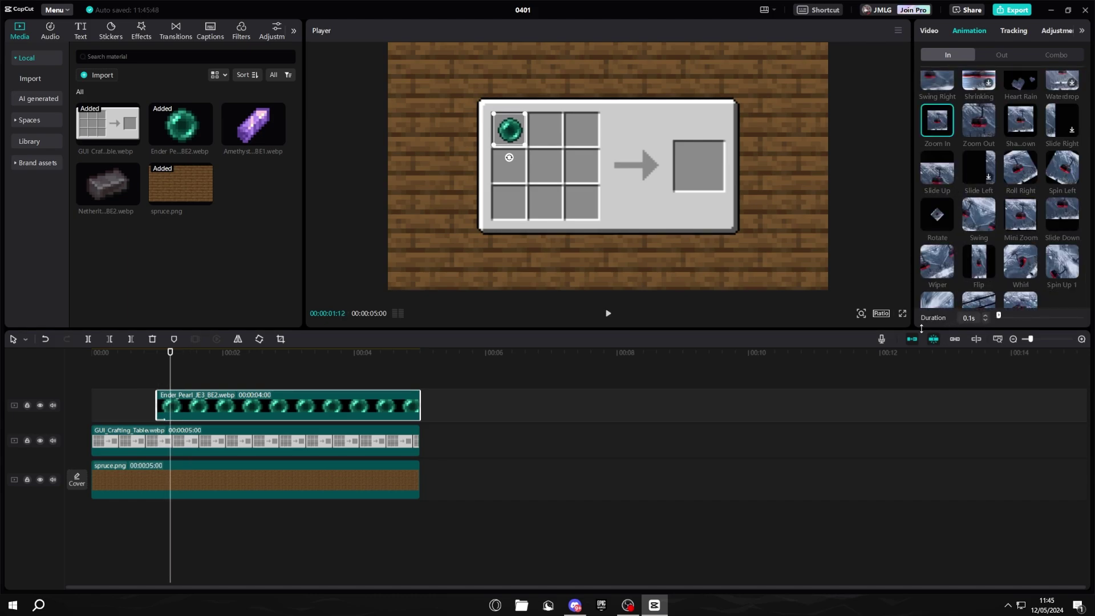
- Play back the table entrance and the ender pearl's appearance to check their timing
click(143, 353)
key(space)
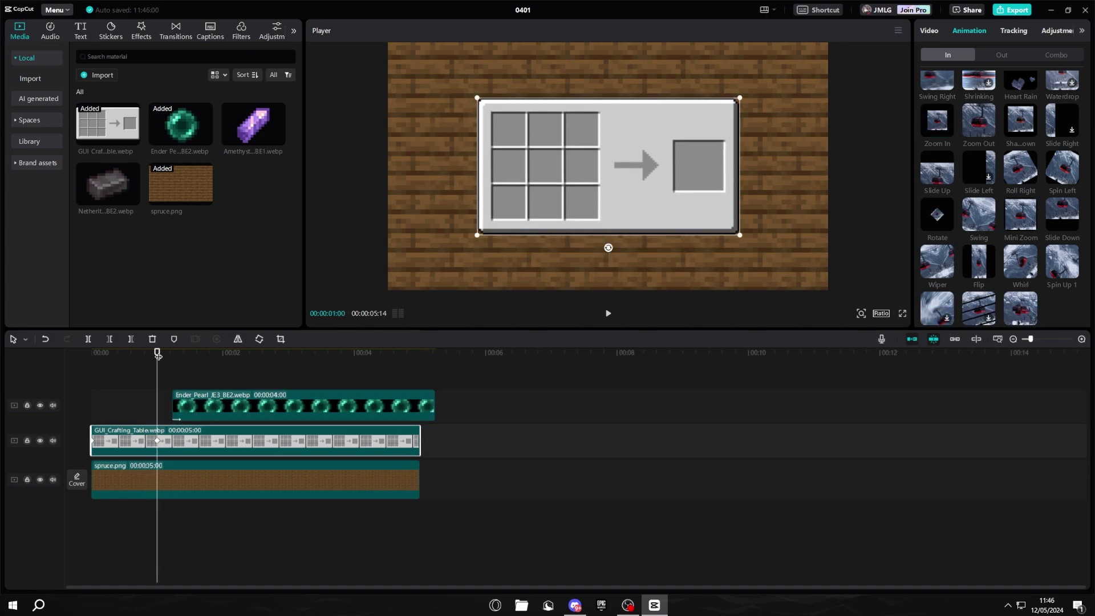
drag(158, 355, 59, 354)
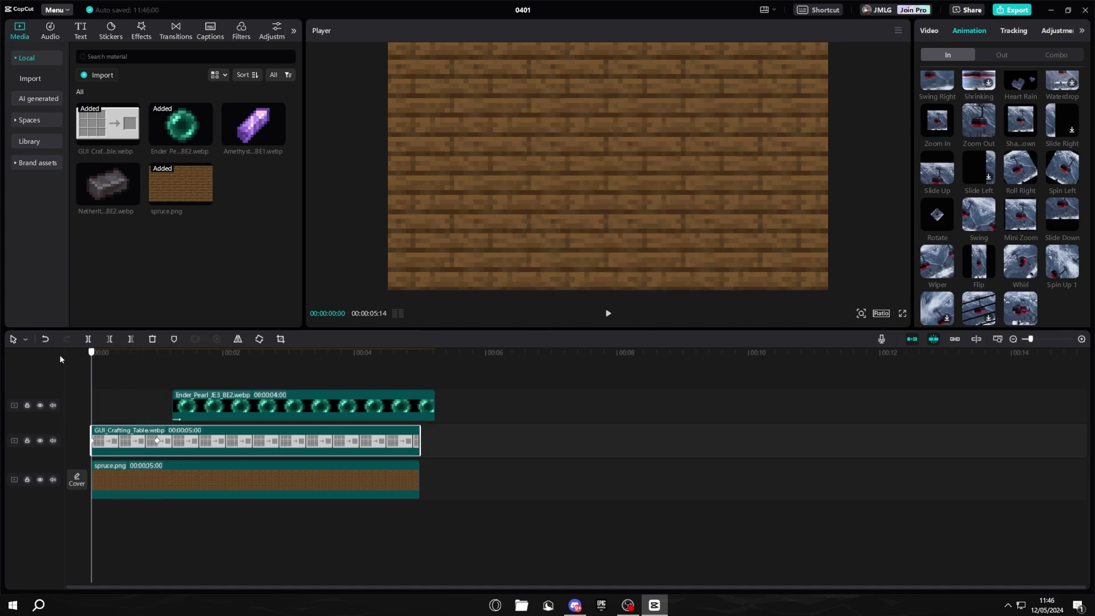
key(space)
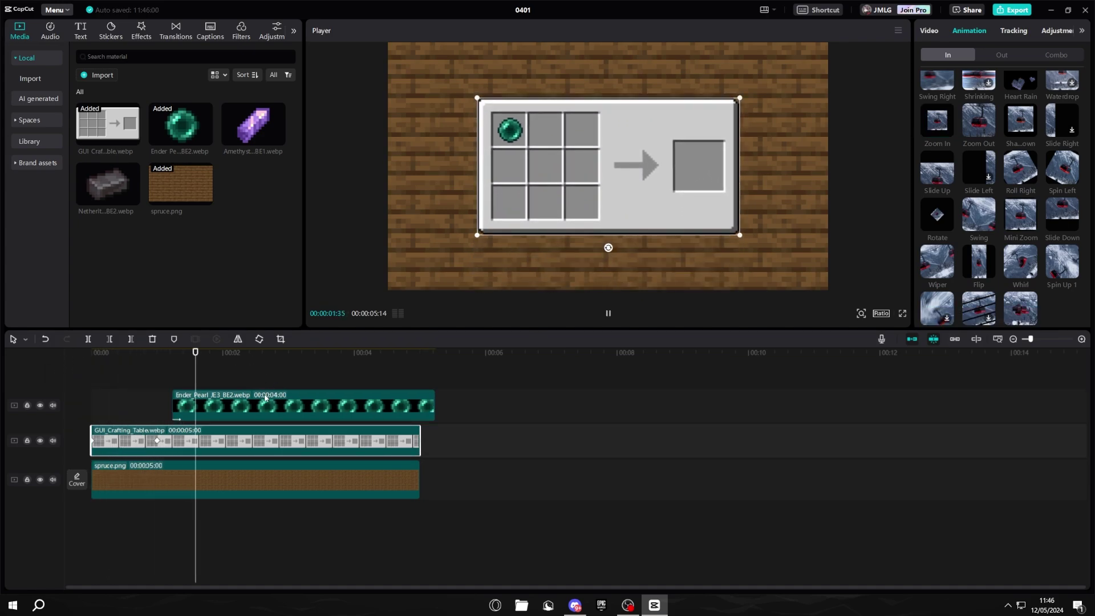
key(space)
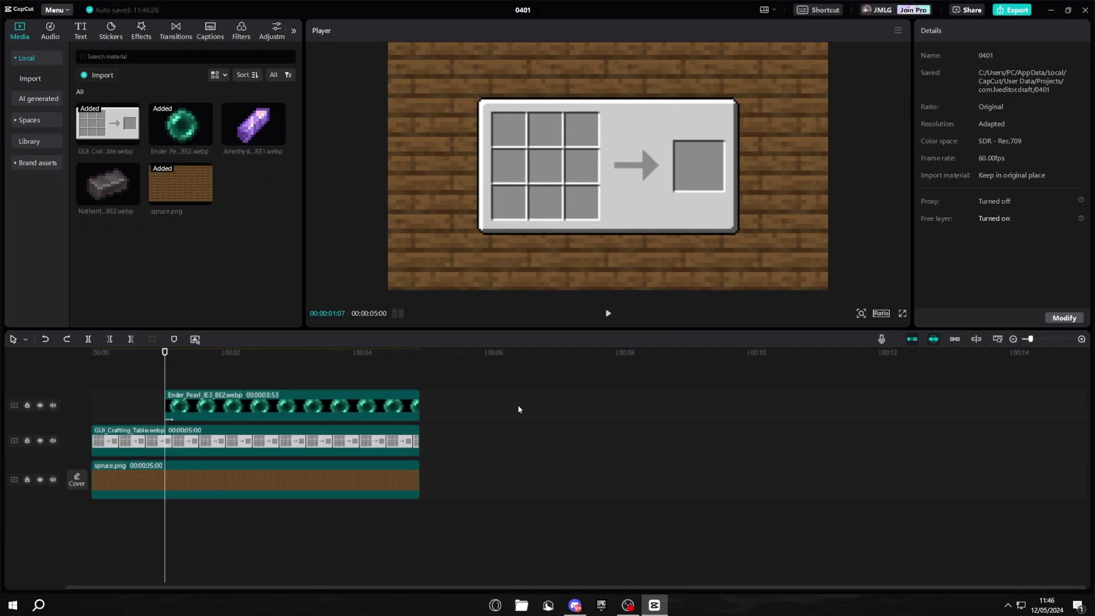
- Paste a copy of the ender pearl clip at 00:00:01:10 and place it in the grid's upper-middle slot
key(Right)
key(Right)
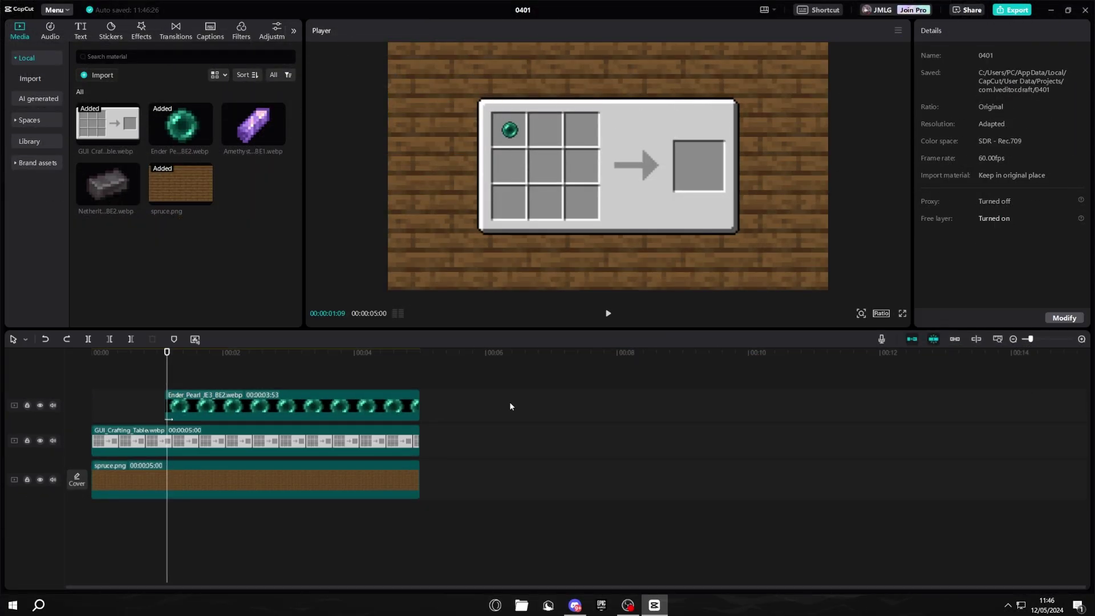
key(Right)
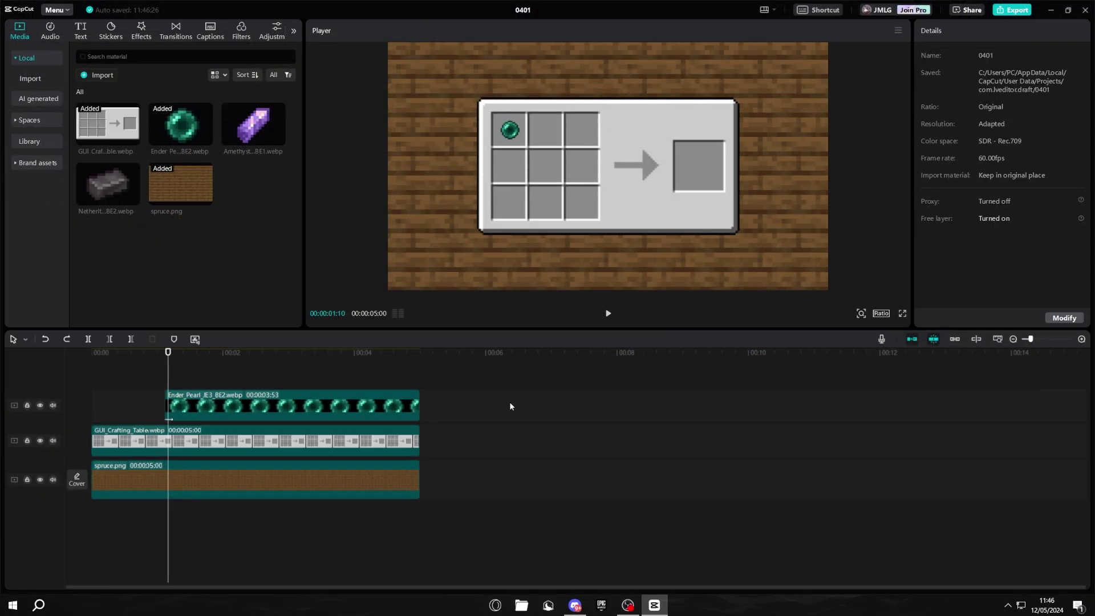
click(242, 408)
key(ctrl+c)
key(ctrl+v)
drag(509, 130, 541, 128)
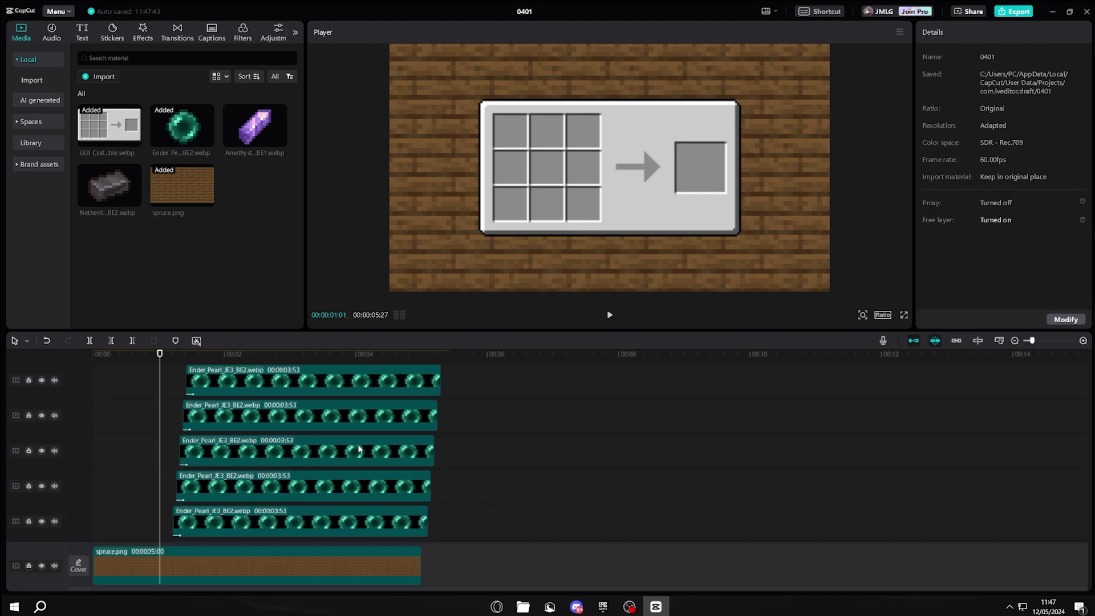
- Play the sequence of staggered ender pearls filling the crafting grid and output slot
scroll(343, 434, up, 3)
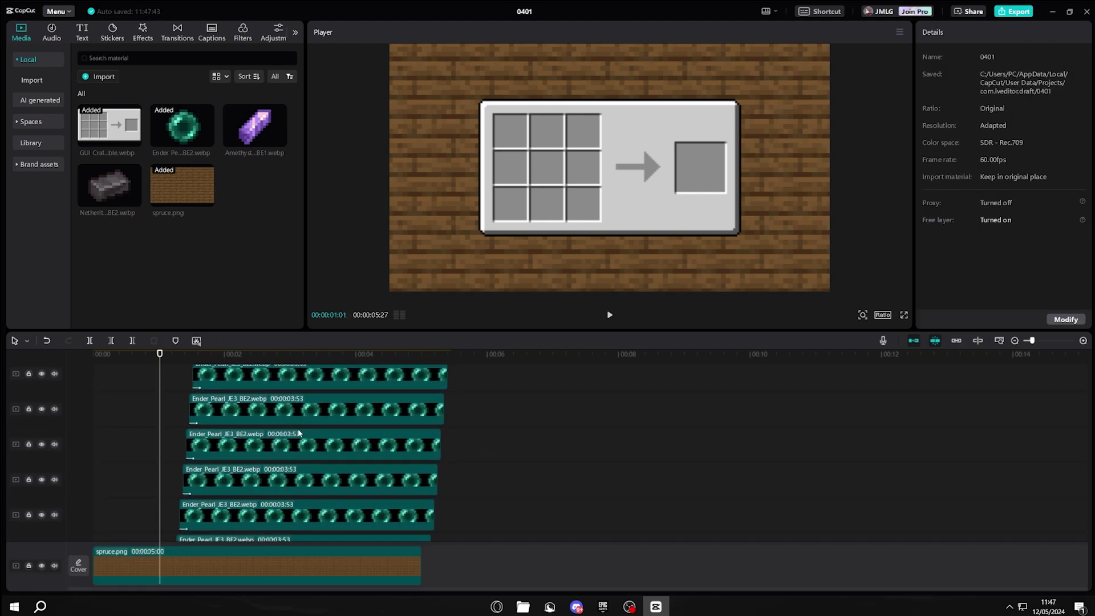
key(space)
key(space)
scroll(420, 454, down, 3)
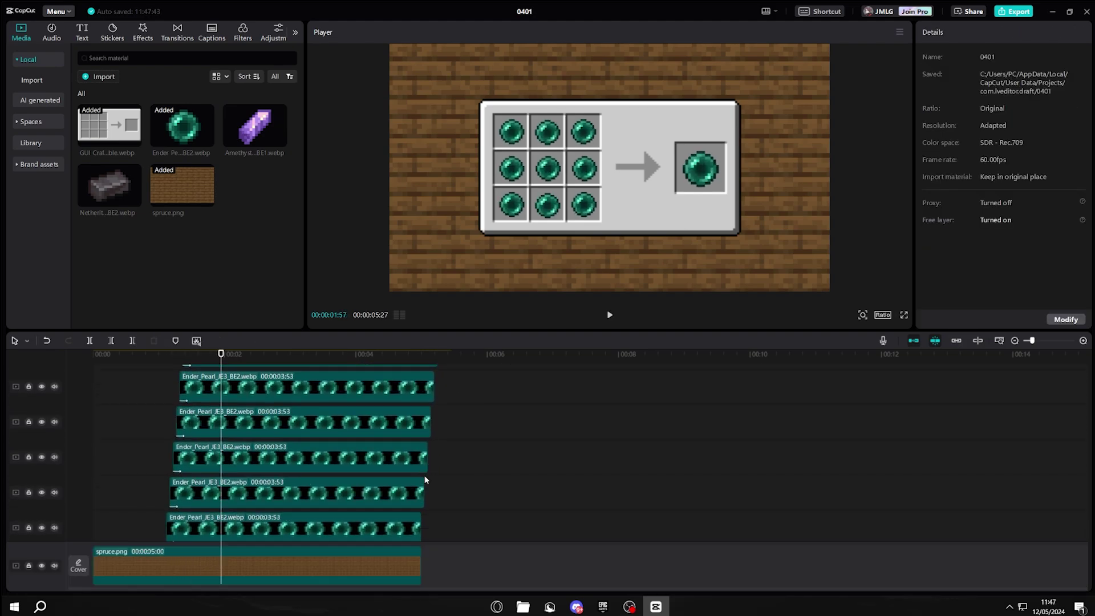
- Trim the ender pearl clips to end with the crafting table clip and check the frame at 00:00:01:19
scroll(425, 479, down, 2)
drag(424, 430, 421, 430)
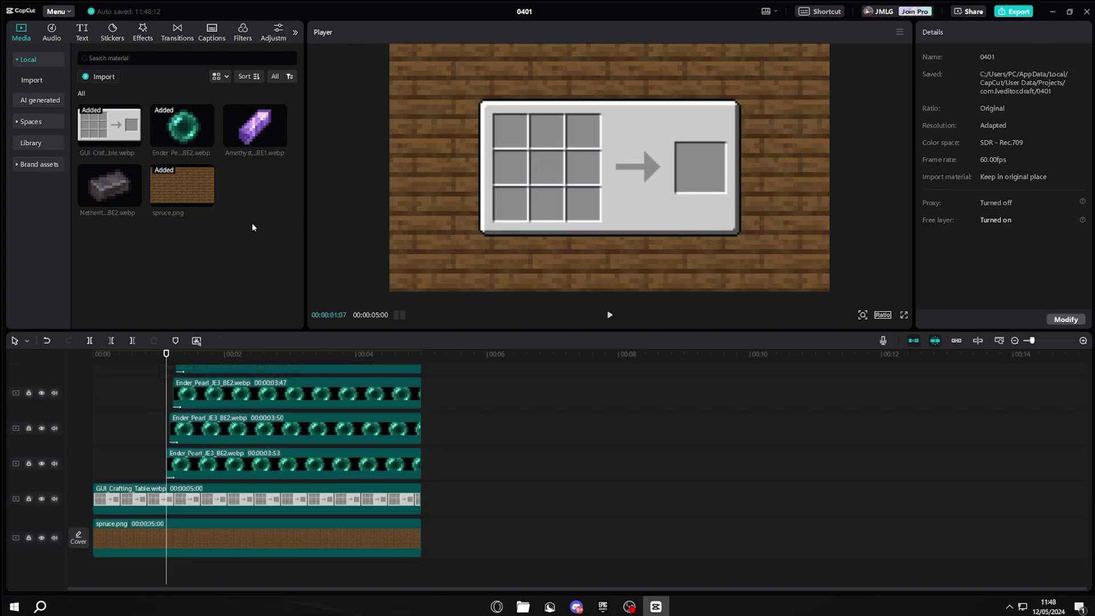
scroll(240, 412, up, 4)
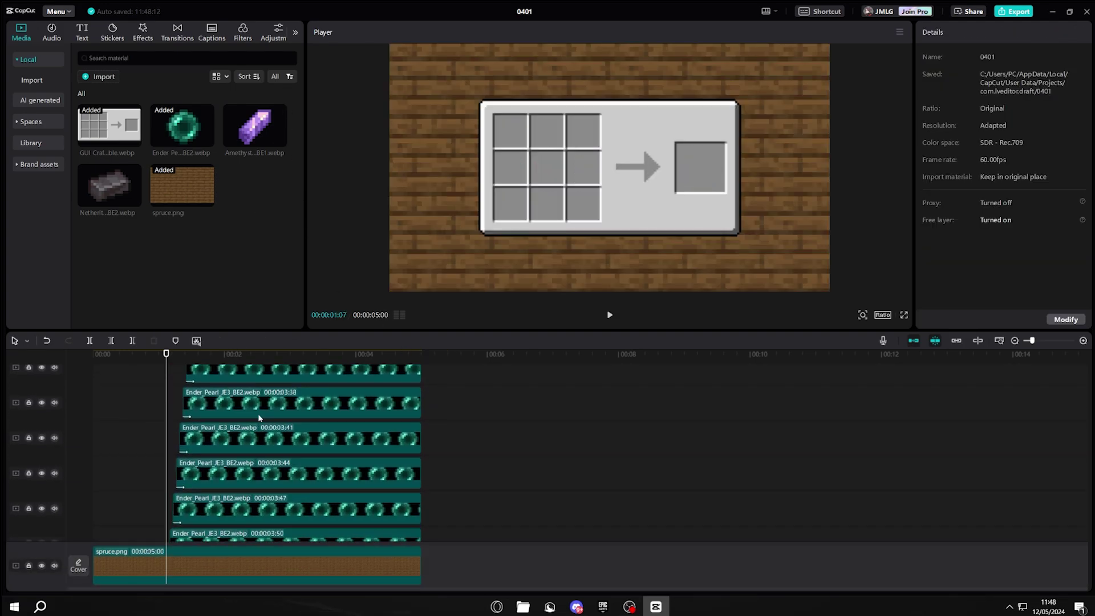
scroll(259, 418, down, 2)
click(179, 354)
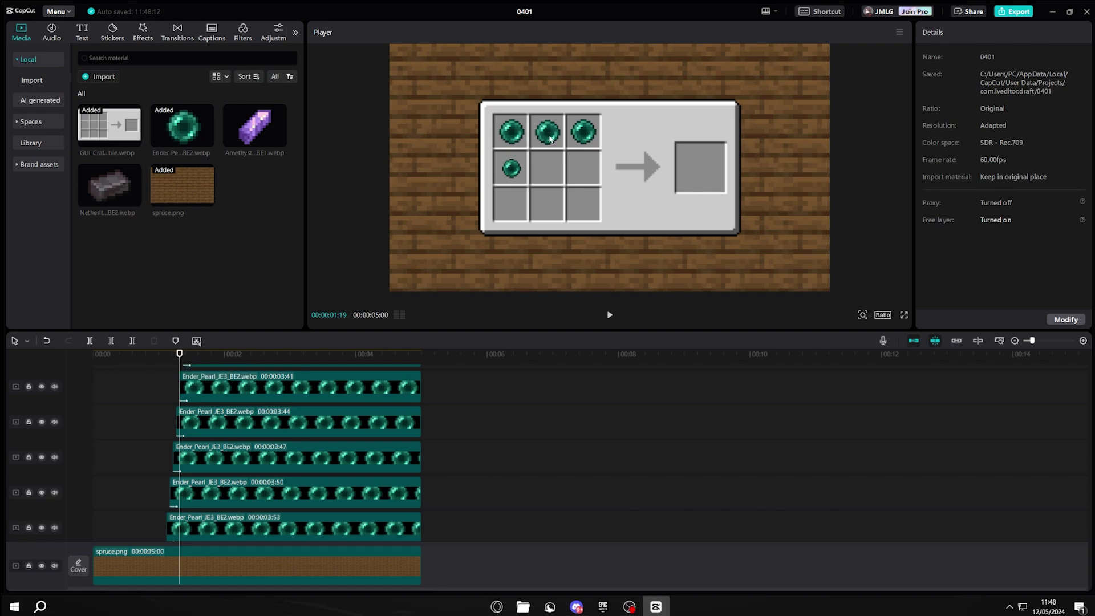
- Replace the ender pearls in the grid's four edge-middle slots with amethyst shards and the output slot's pearl with the netherite ingot
drag(255, 127, 239, 473)
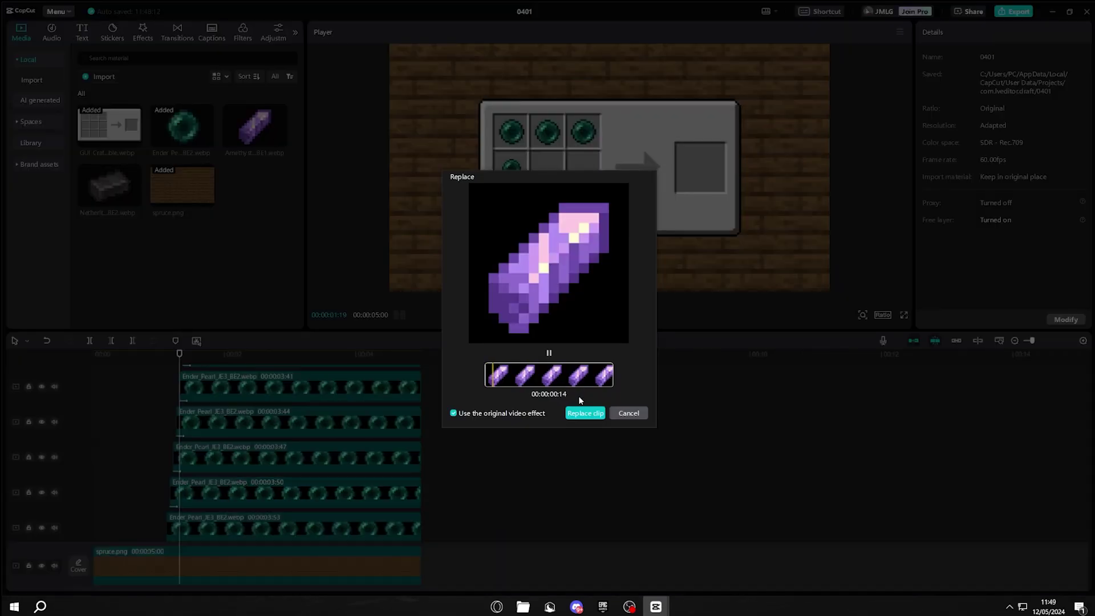
click(584, 411)
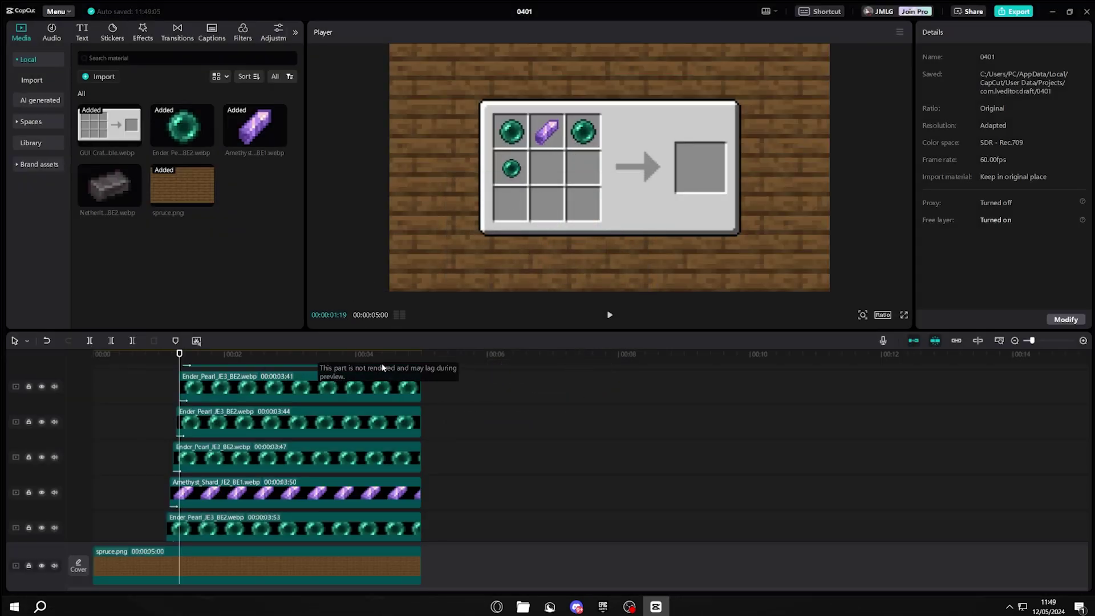
scroll(377, 424, up, 2)
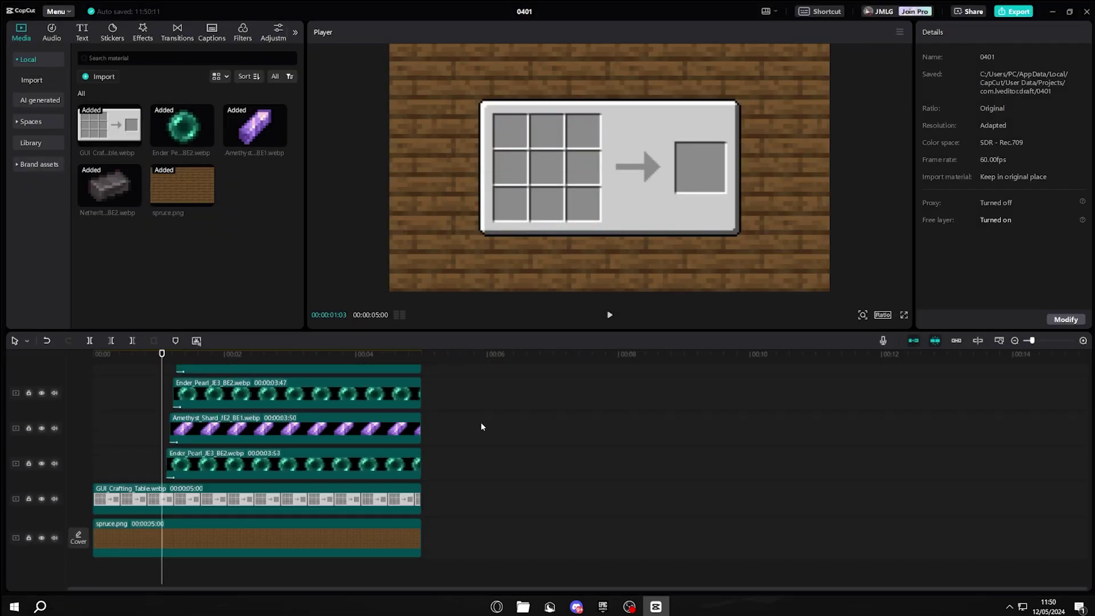
scroll(483, 424, up, 5)
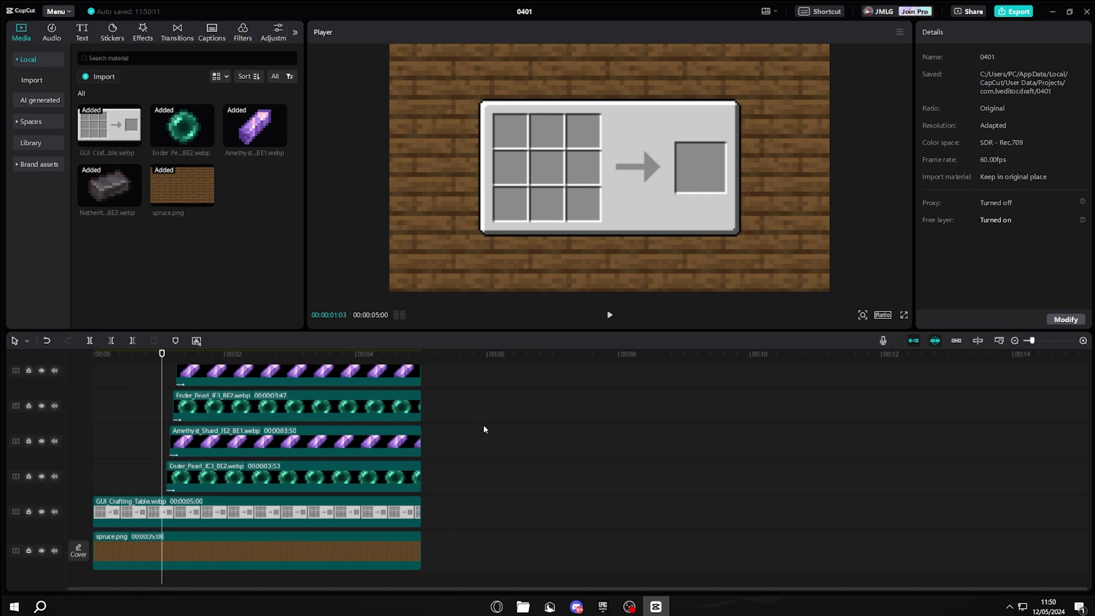
- Add short extracted audio clips in time with the items' appearances, starting at 00:00:01:07, and play the sequence from the beginning
key(space)
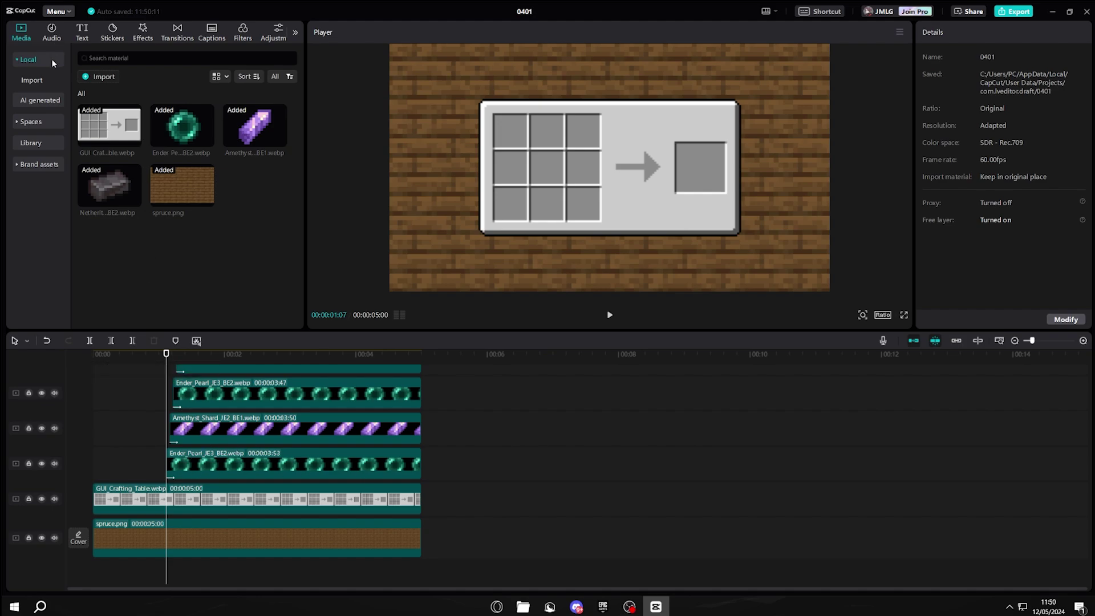
click(51, 31)
click(41, 123)
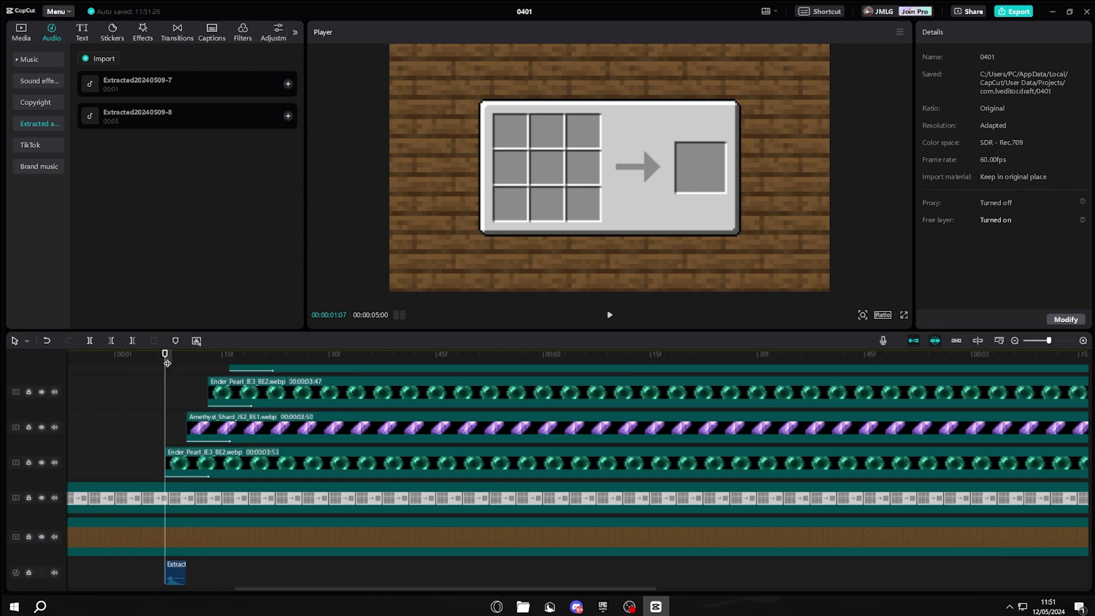
scroll(223, 433, up, 10)
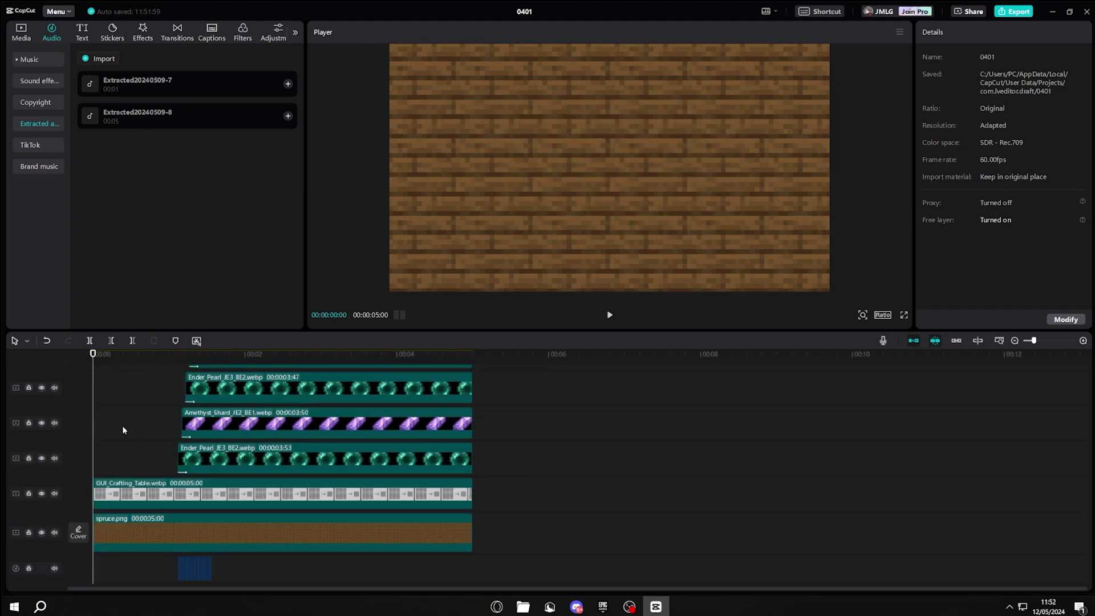
key(space)
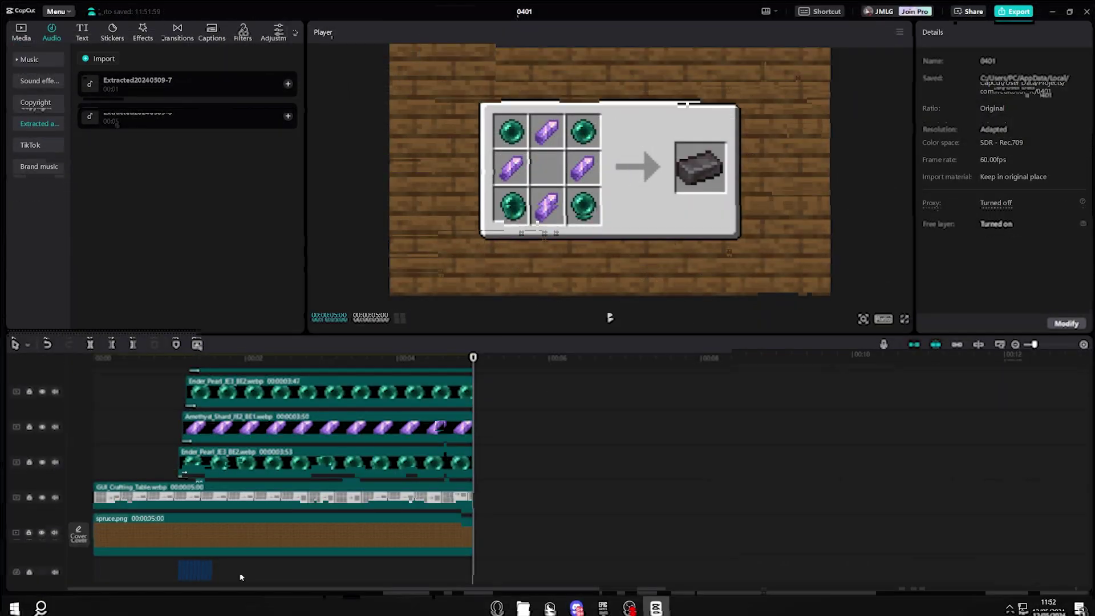
- Combine the sound clips, all item clips and the crafting table clip into one compound clip above the spruce background
scroll(247, 578, down, 1)
click(193, 549)
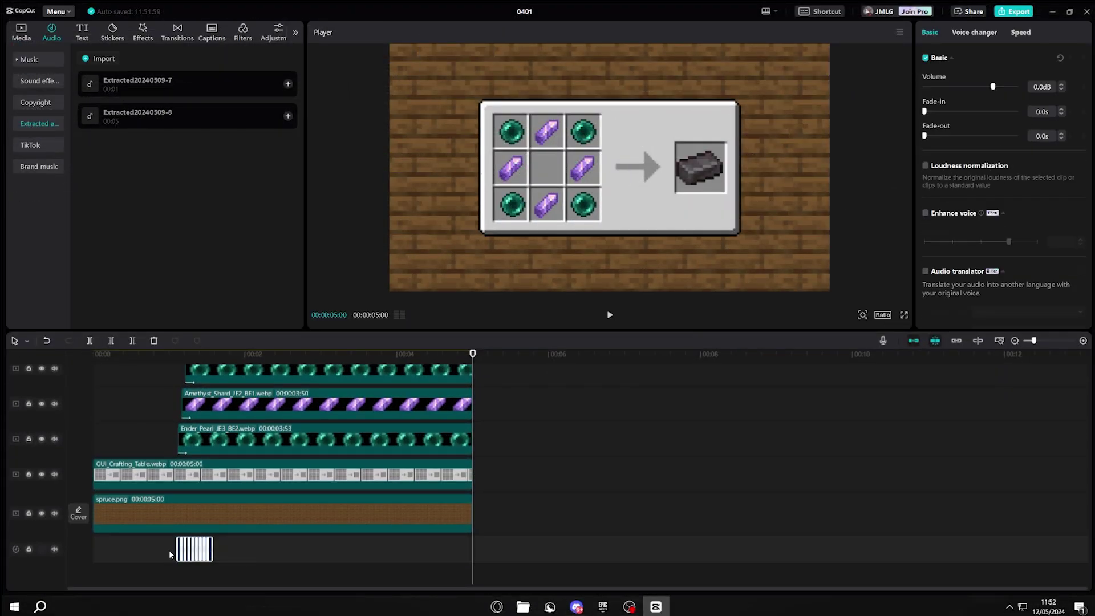
scroll(481, 506, up, 2)
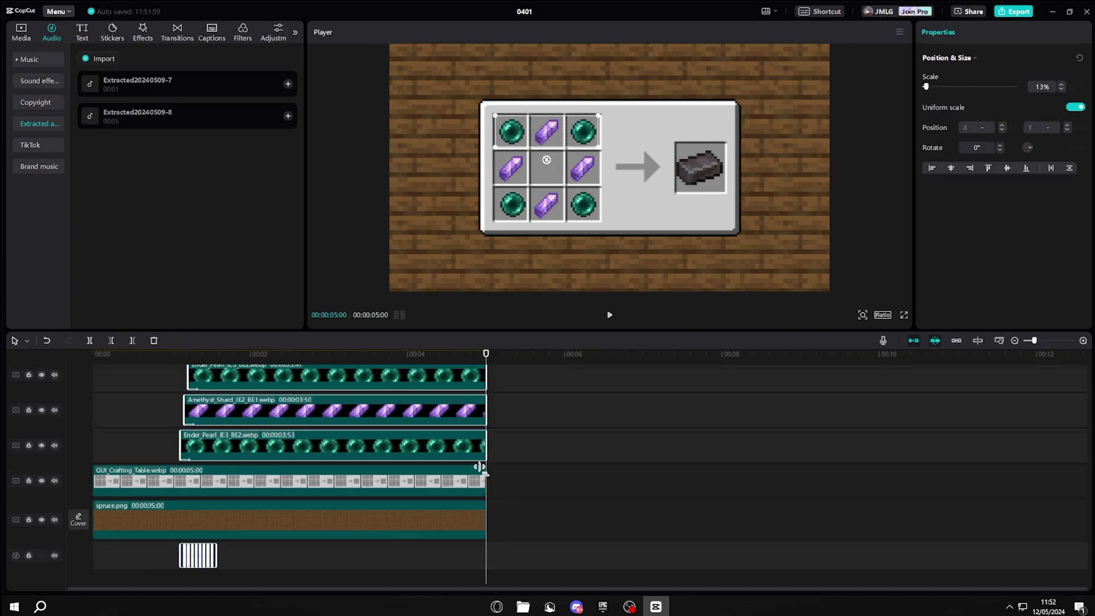
scroll(519, 478, down, 1)
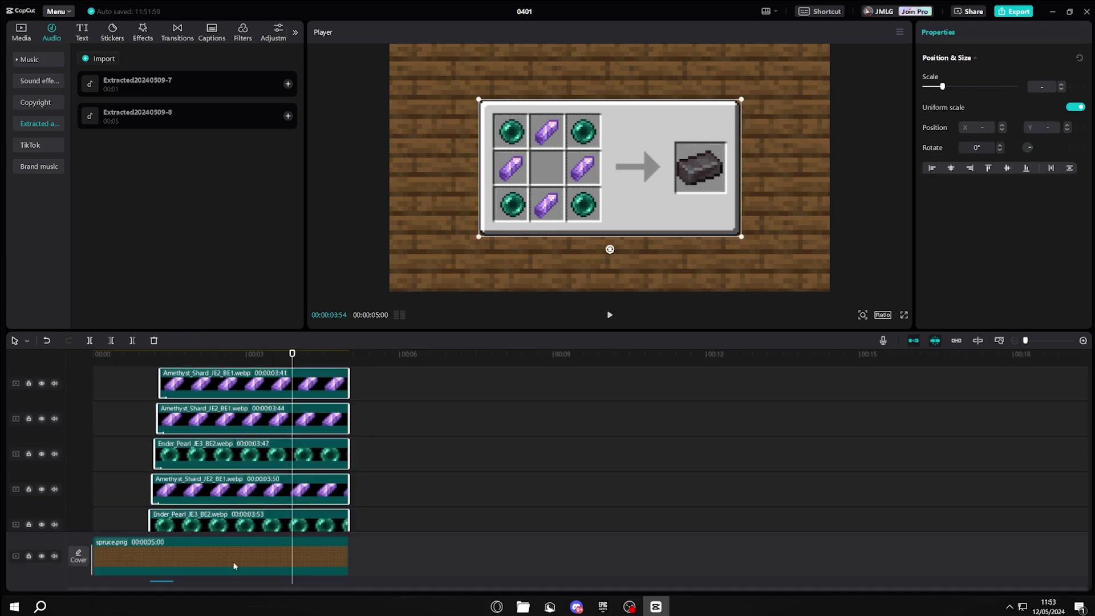
right_click(249, 486)
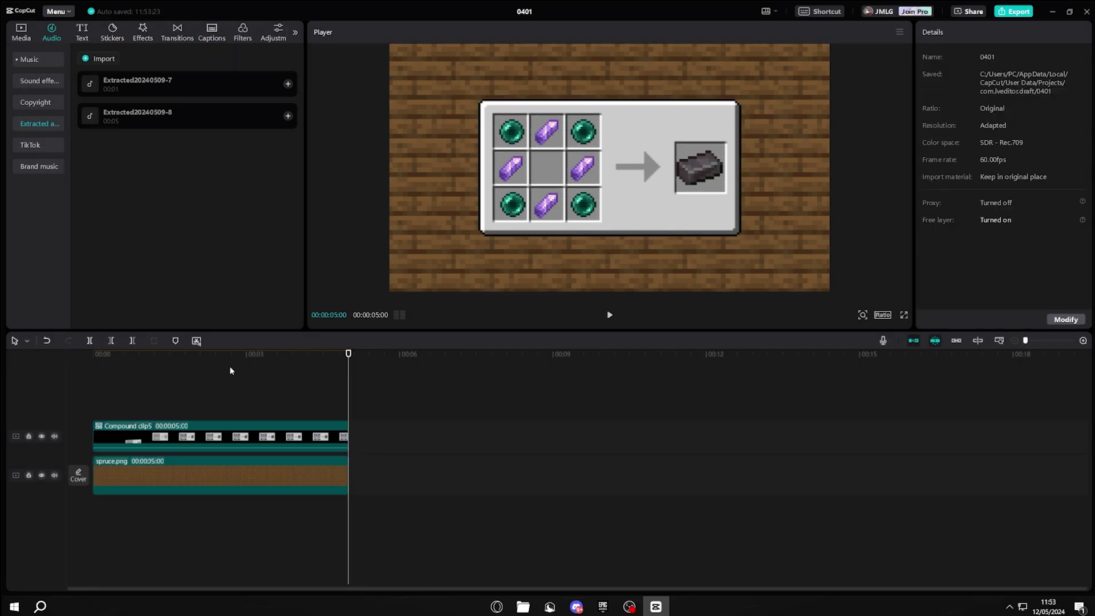
- Add scale, position and rotation keyframes to the compound clip at 00:00:03:00 and 00:00:04:00, and play the animation from the start
drag(230, 371, 101, 376)
click(246, 436)
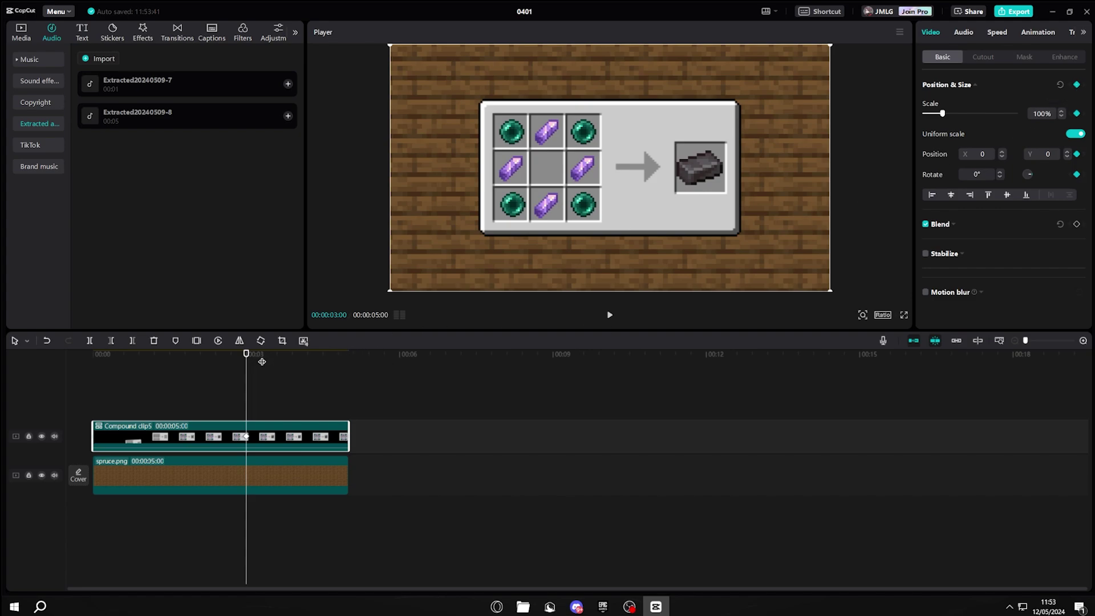
drag(261, 361, 301, 356)
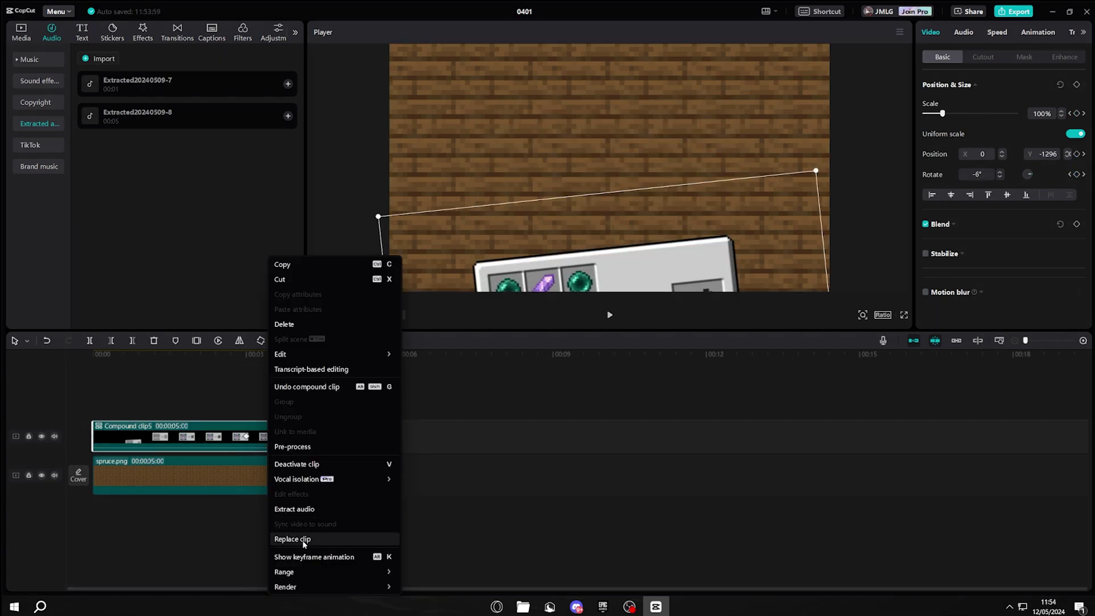
click(302, 555)
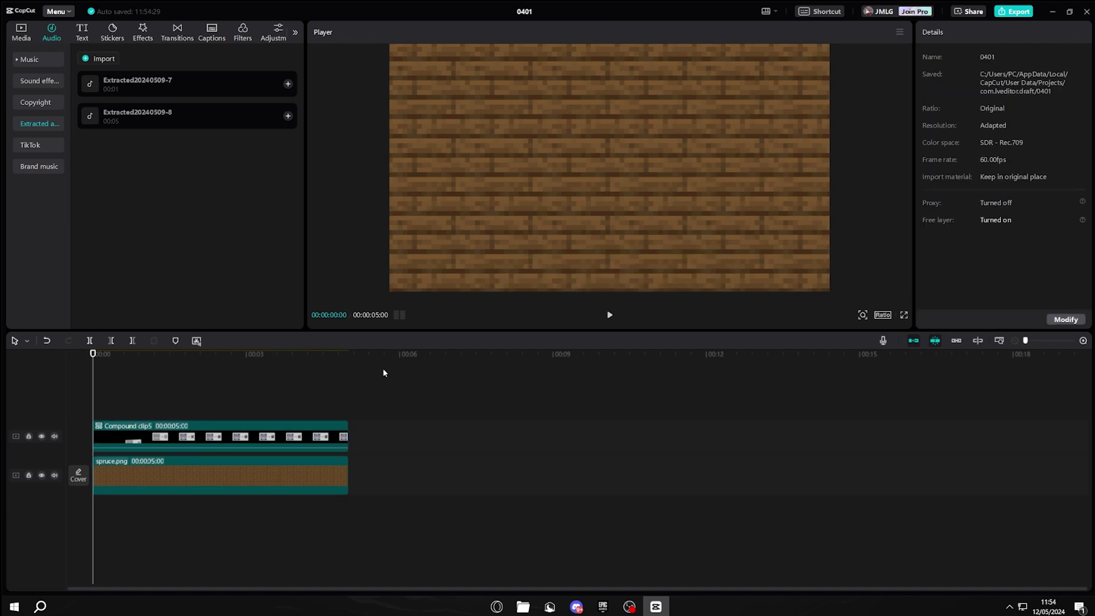
key(space)
- Find the Rebound Swing video effect, apply it to the compound clip with strength 0, size 37 and speed 29, and play the result
click(143, 32)
click(228, 60)
text(reb)
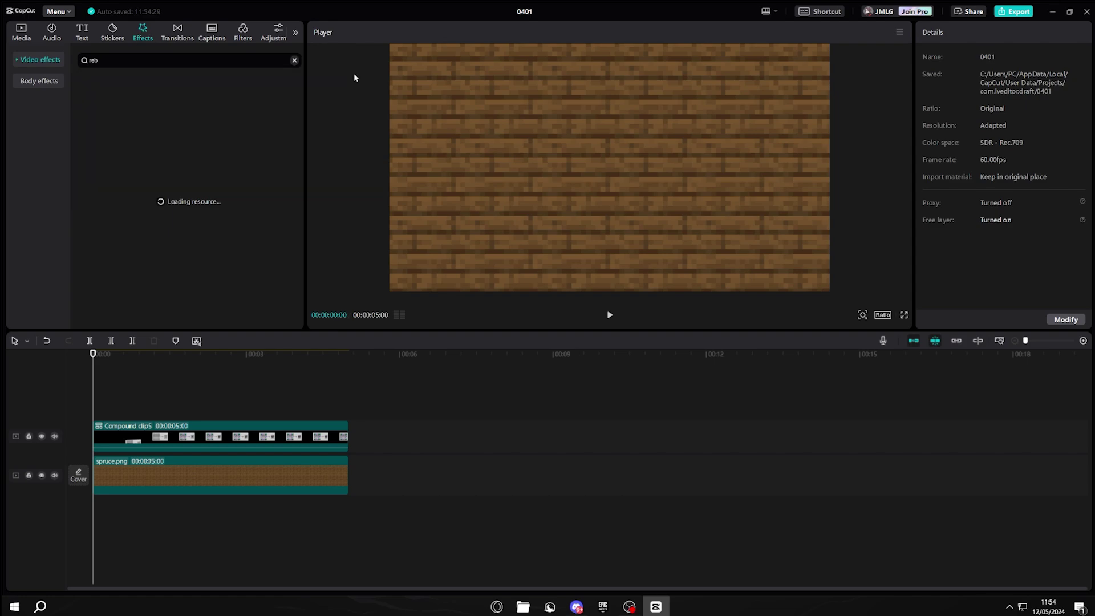
text(ound swing)
key(Return)
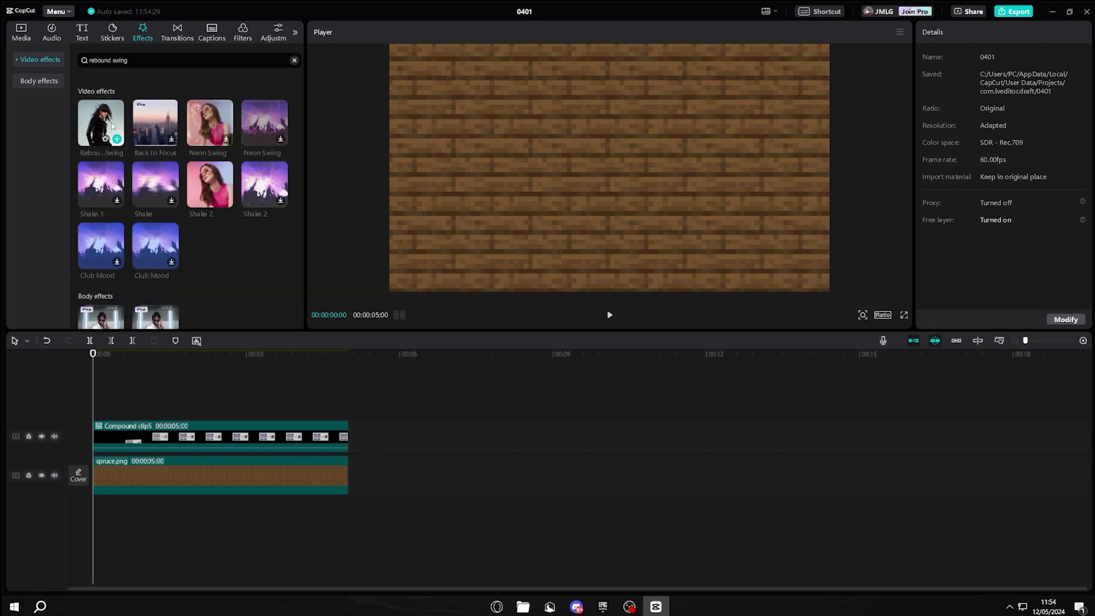
drag(98, 128, 100, 438)
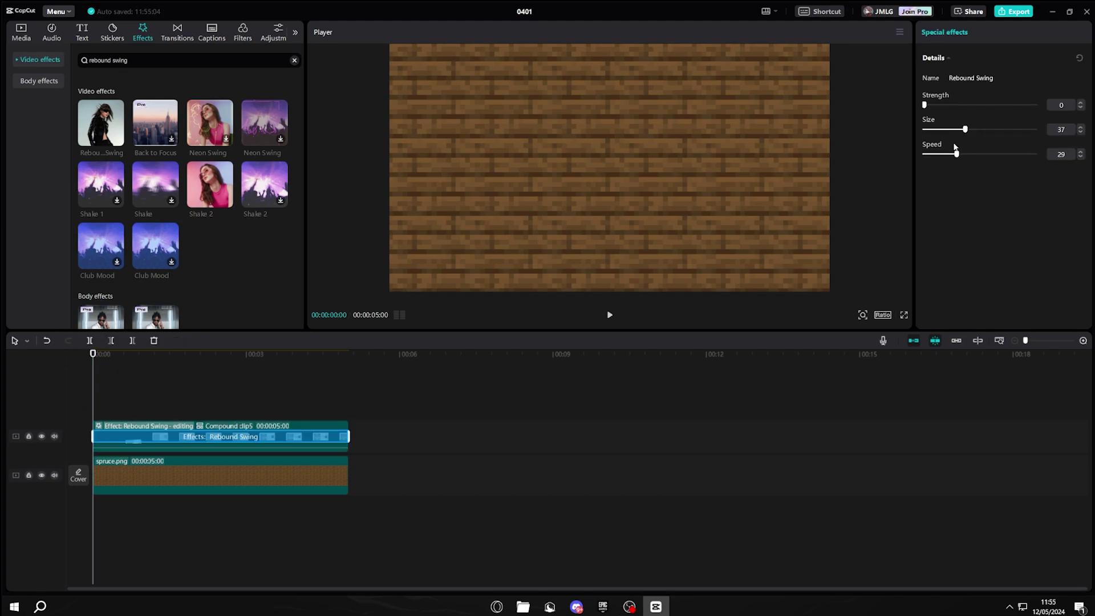
click(525, 431)
key(space)
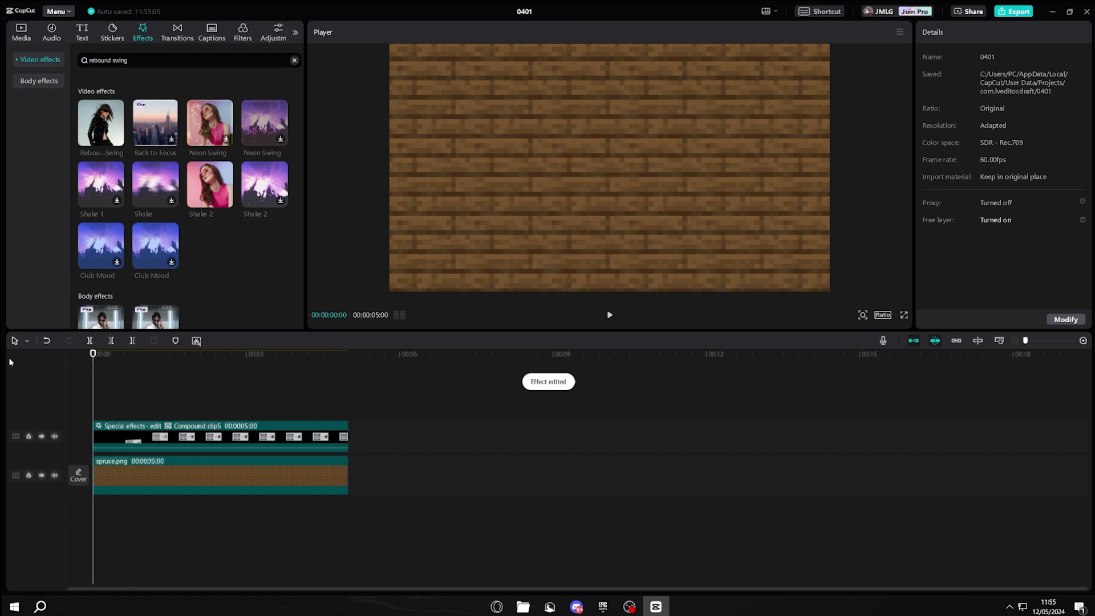